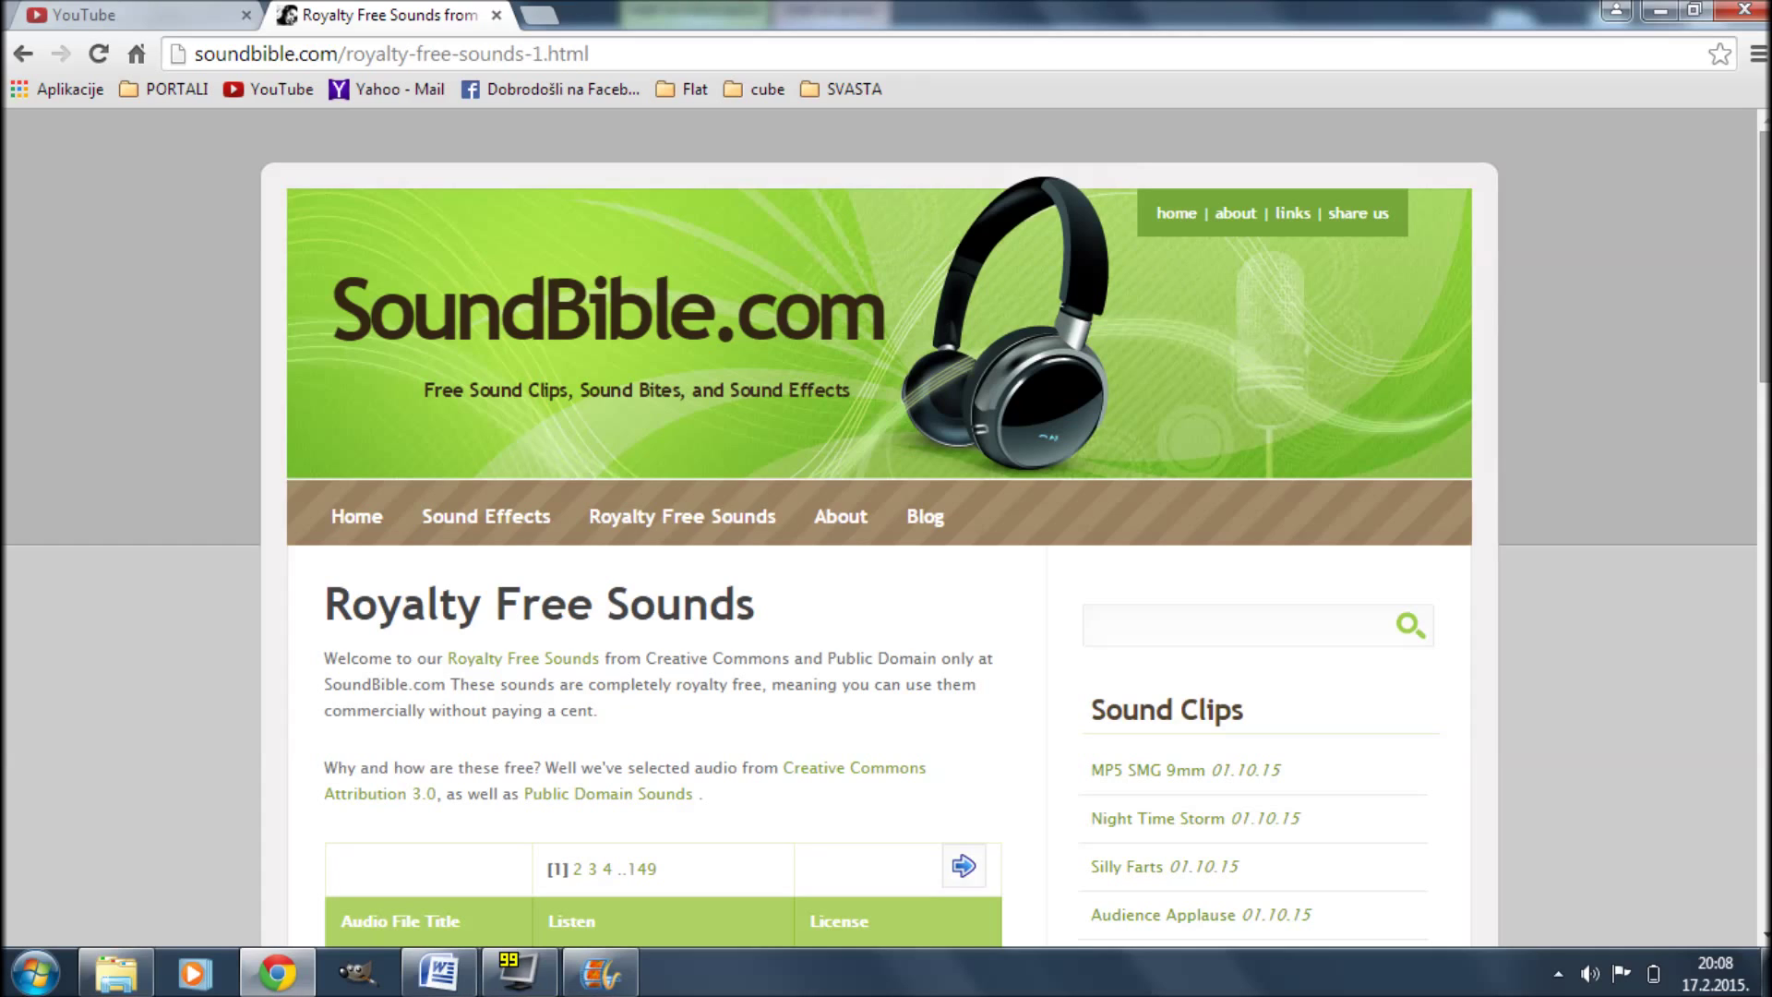
scroll(886, 530, down, 1)
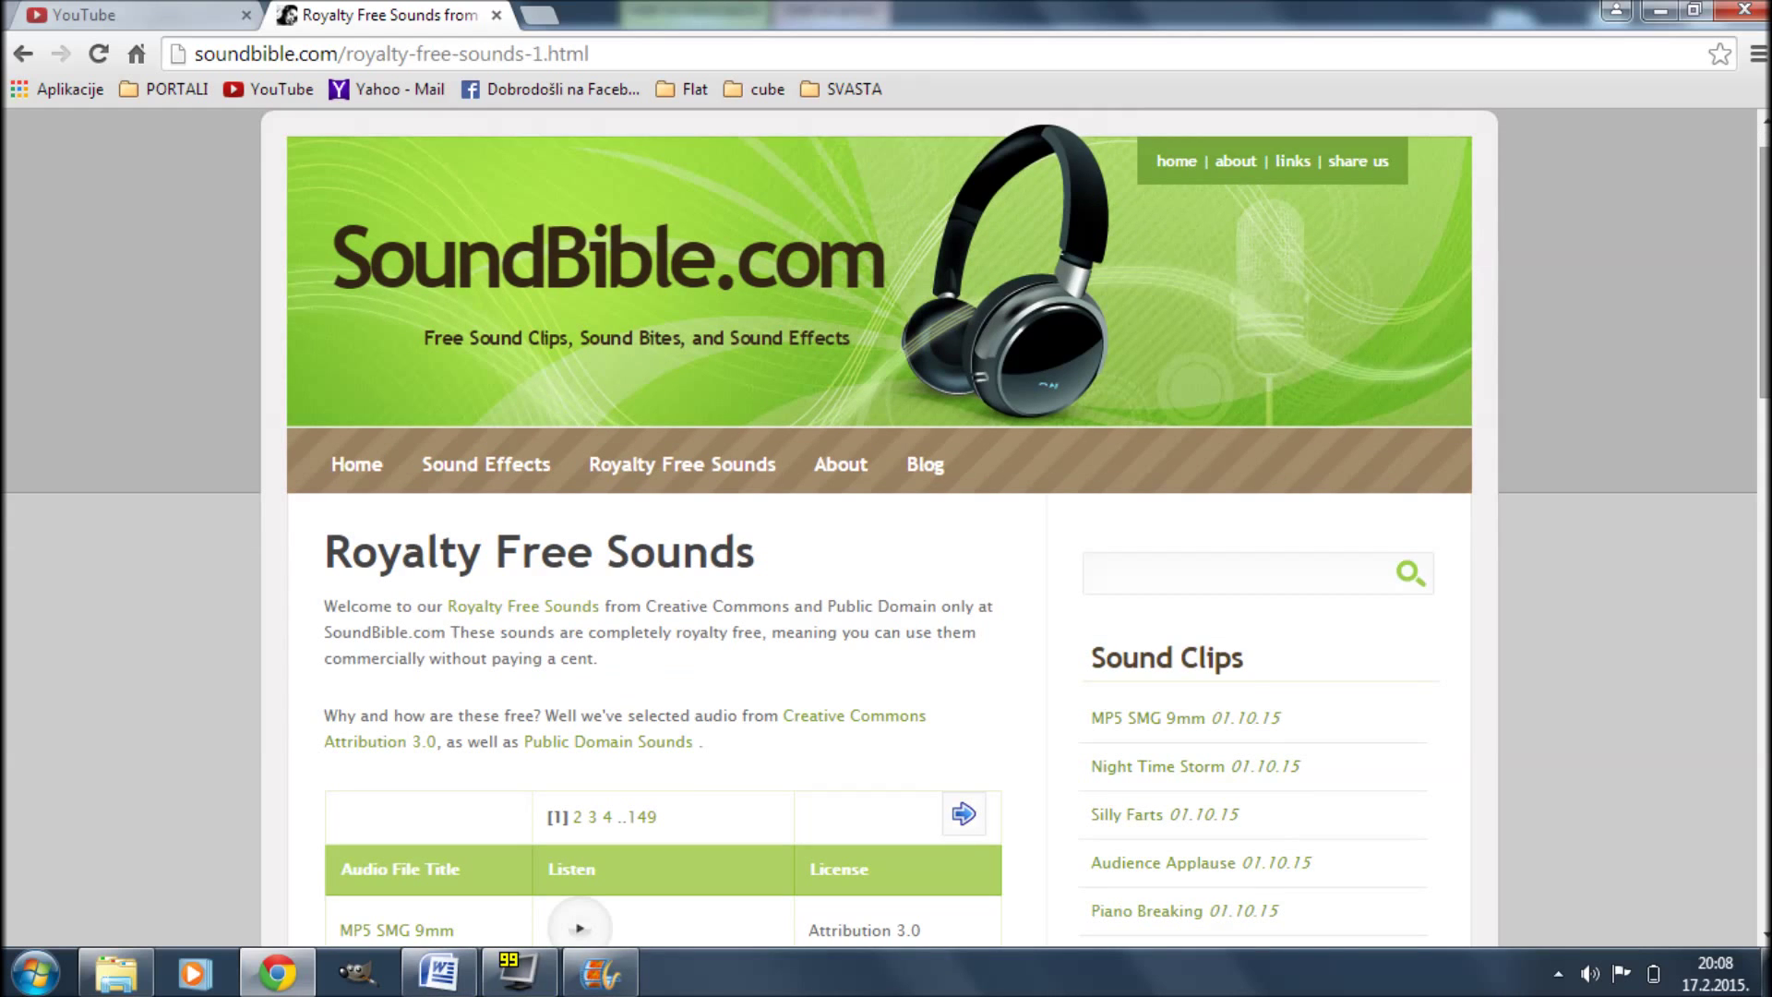
scroll(886, 531, down, 8)
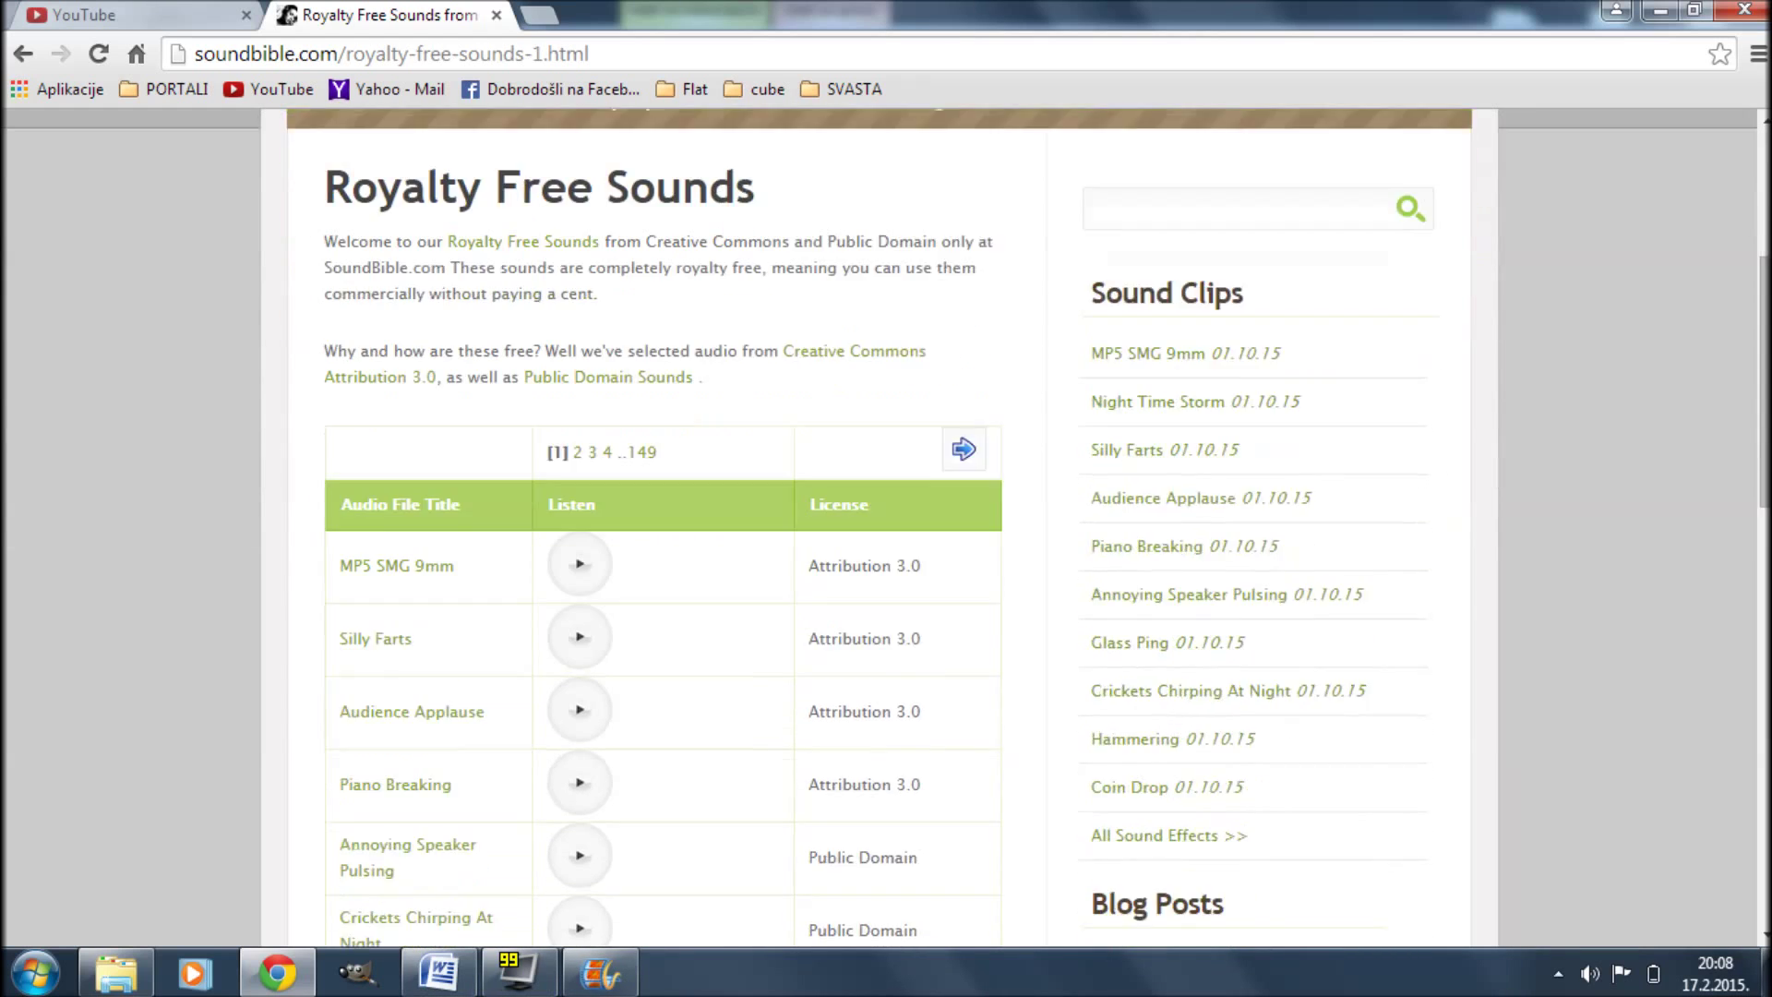
scroll(886, 530, down, 10)
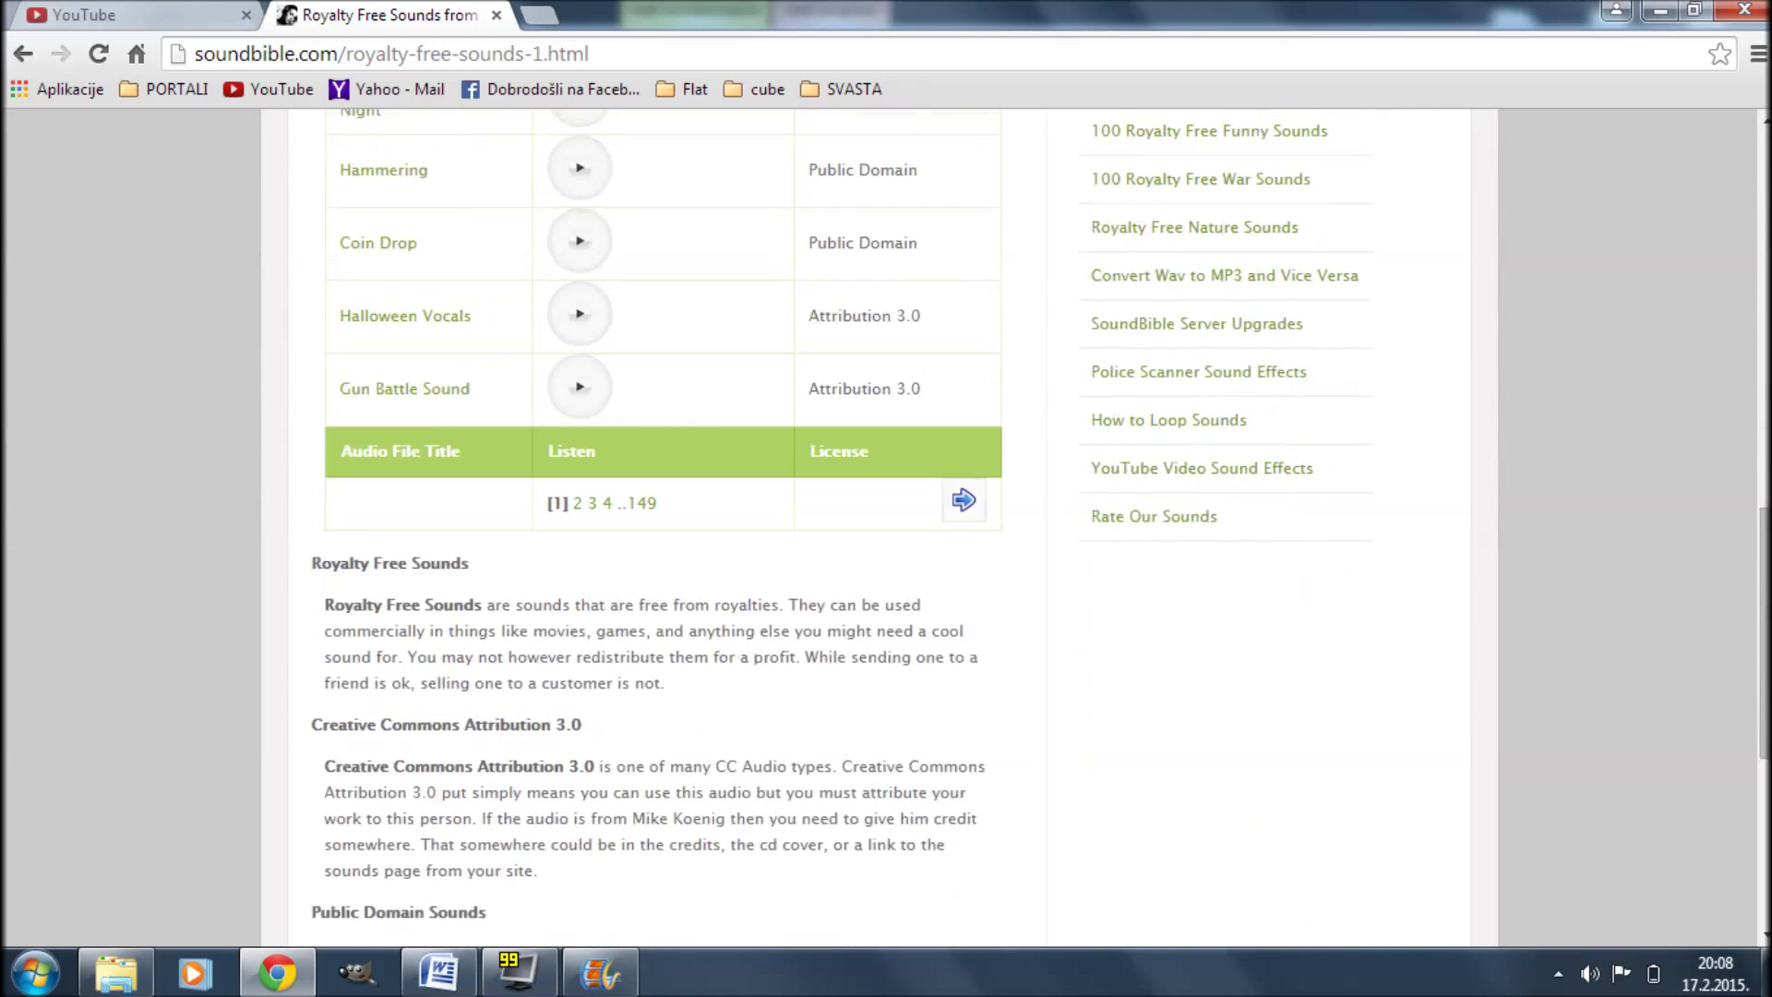
scroll(886, 531, down, 1)
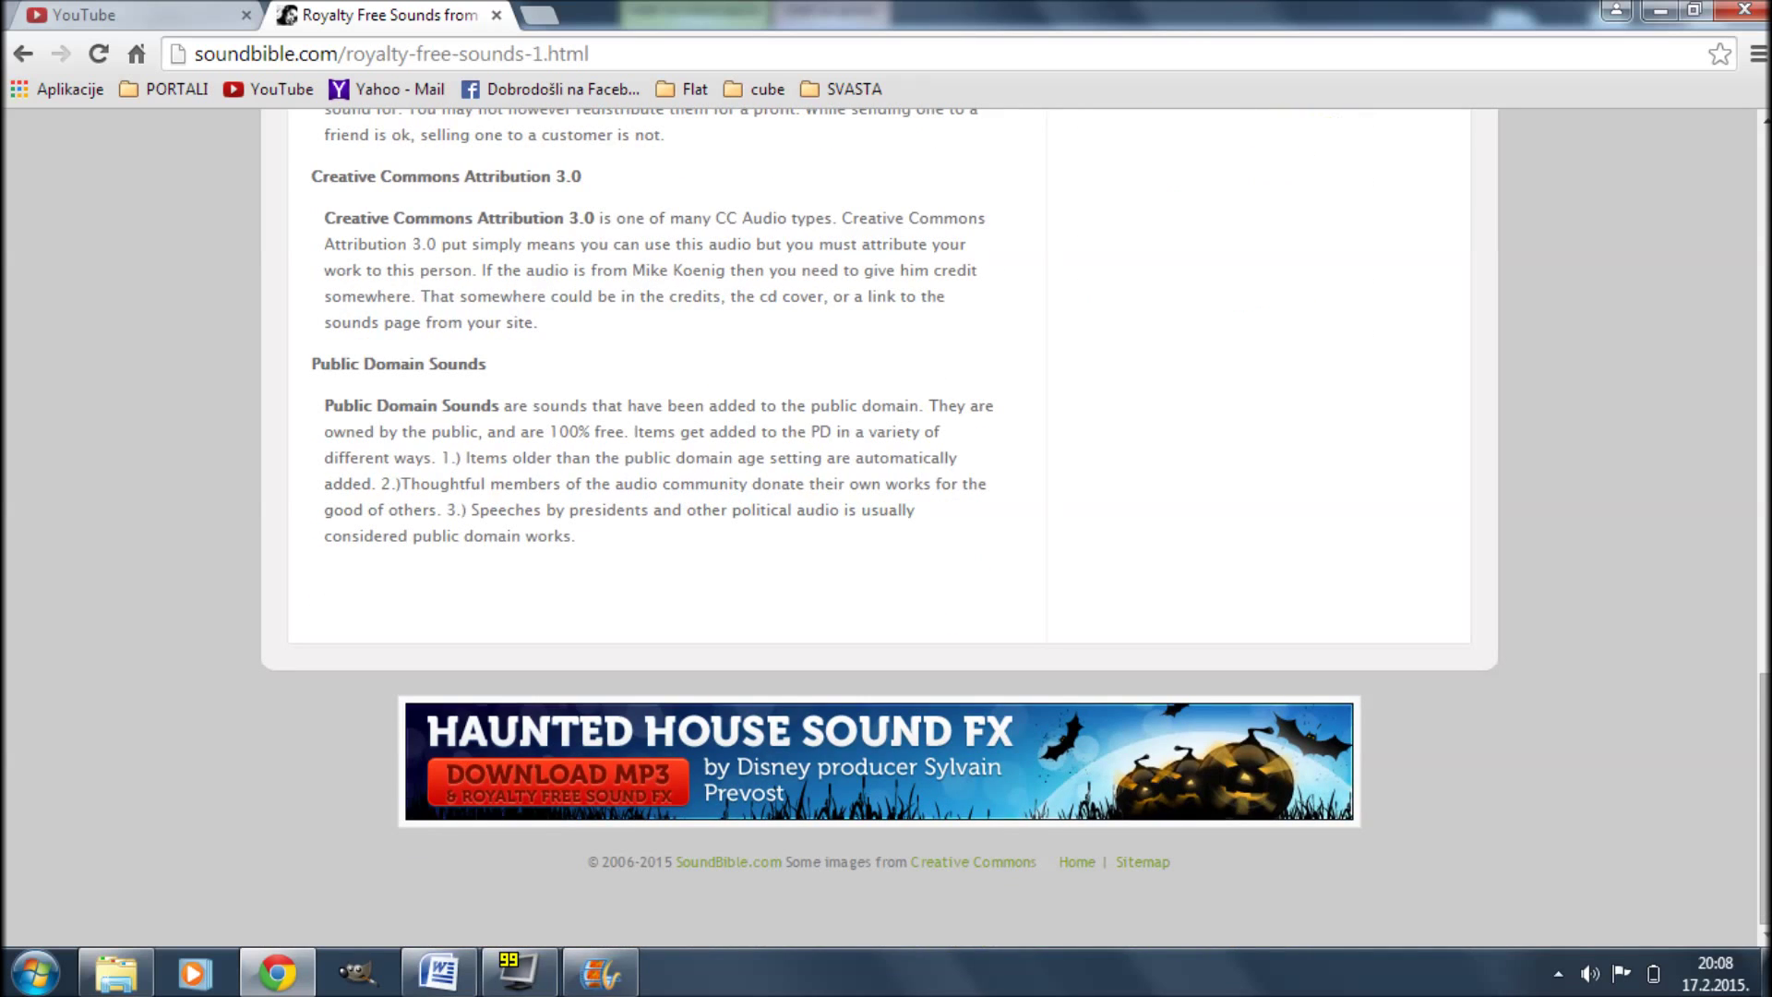
scroll(886, 517, up, 1)
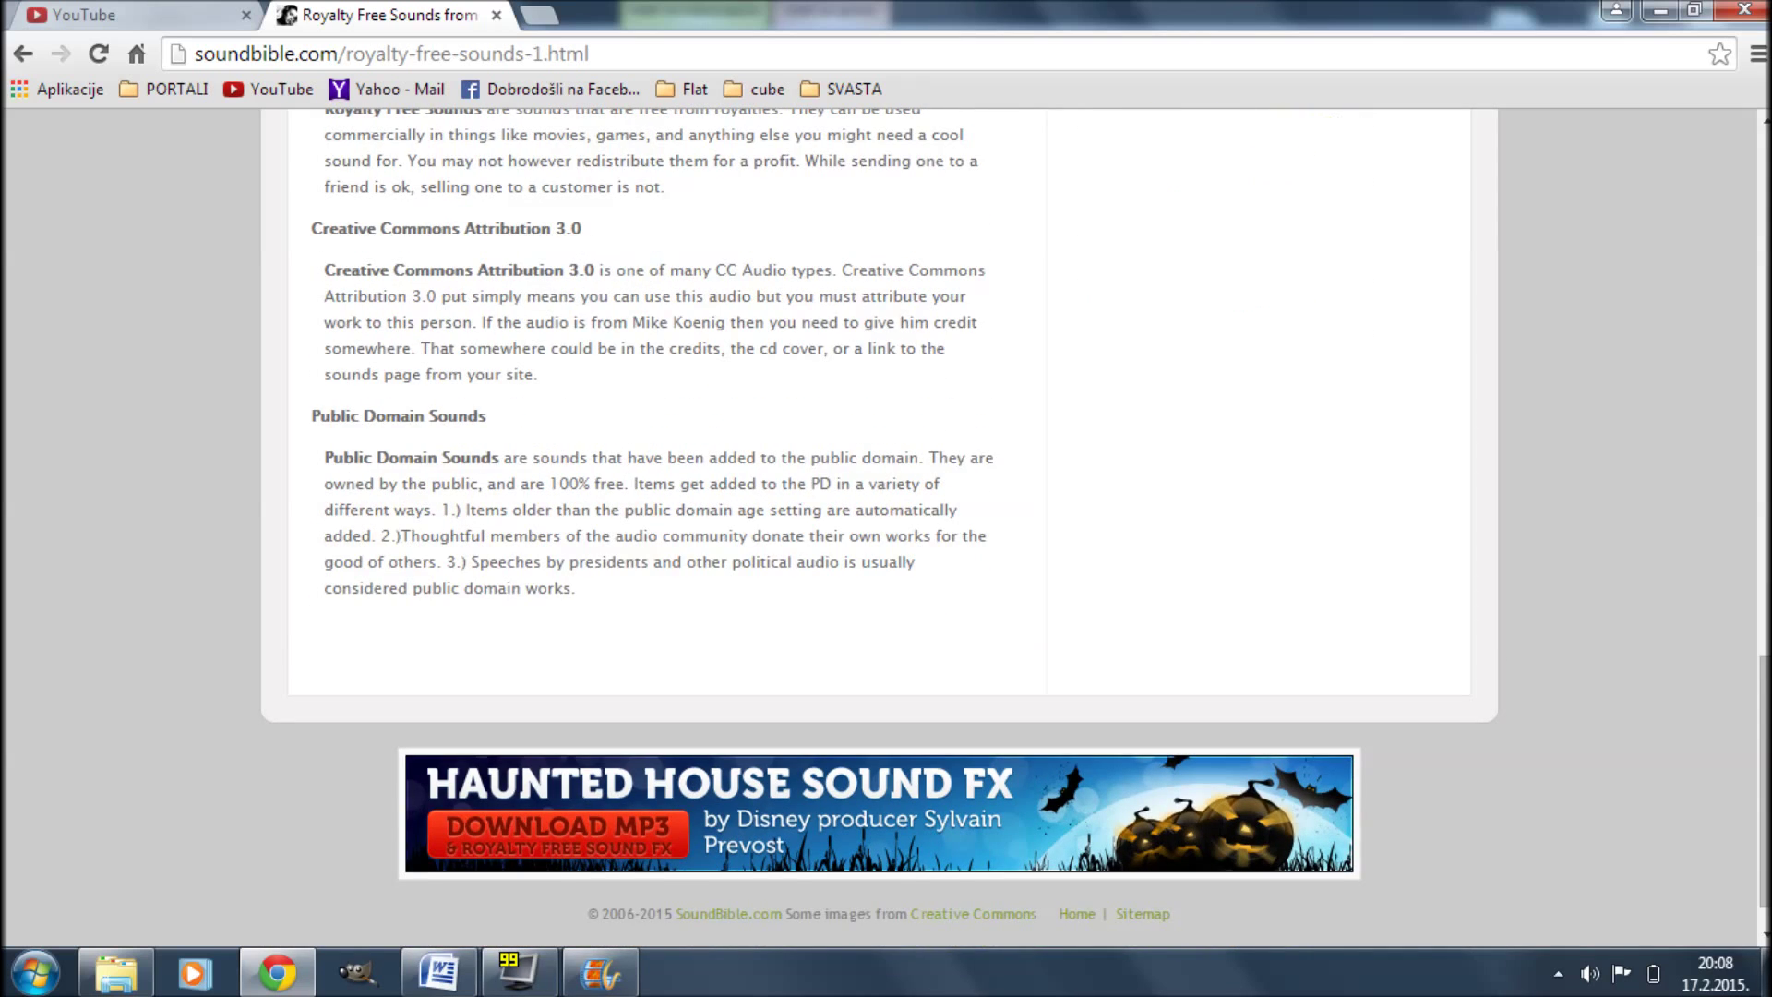
scroll(886, 531, up, 9)
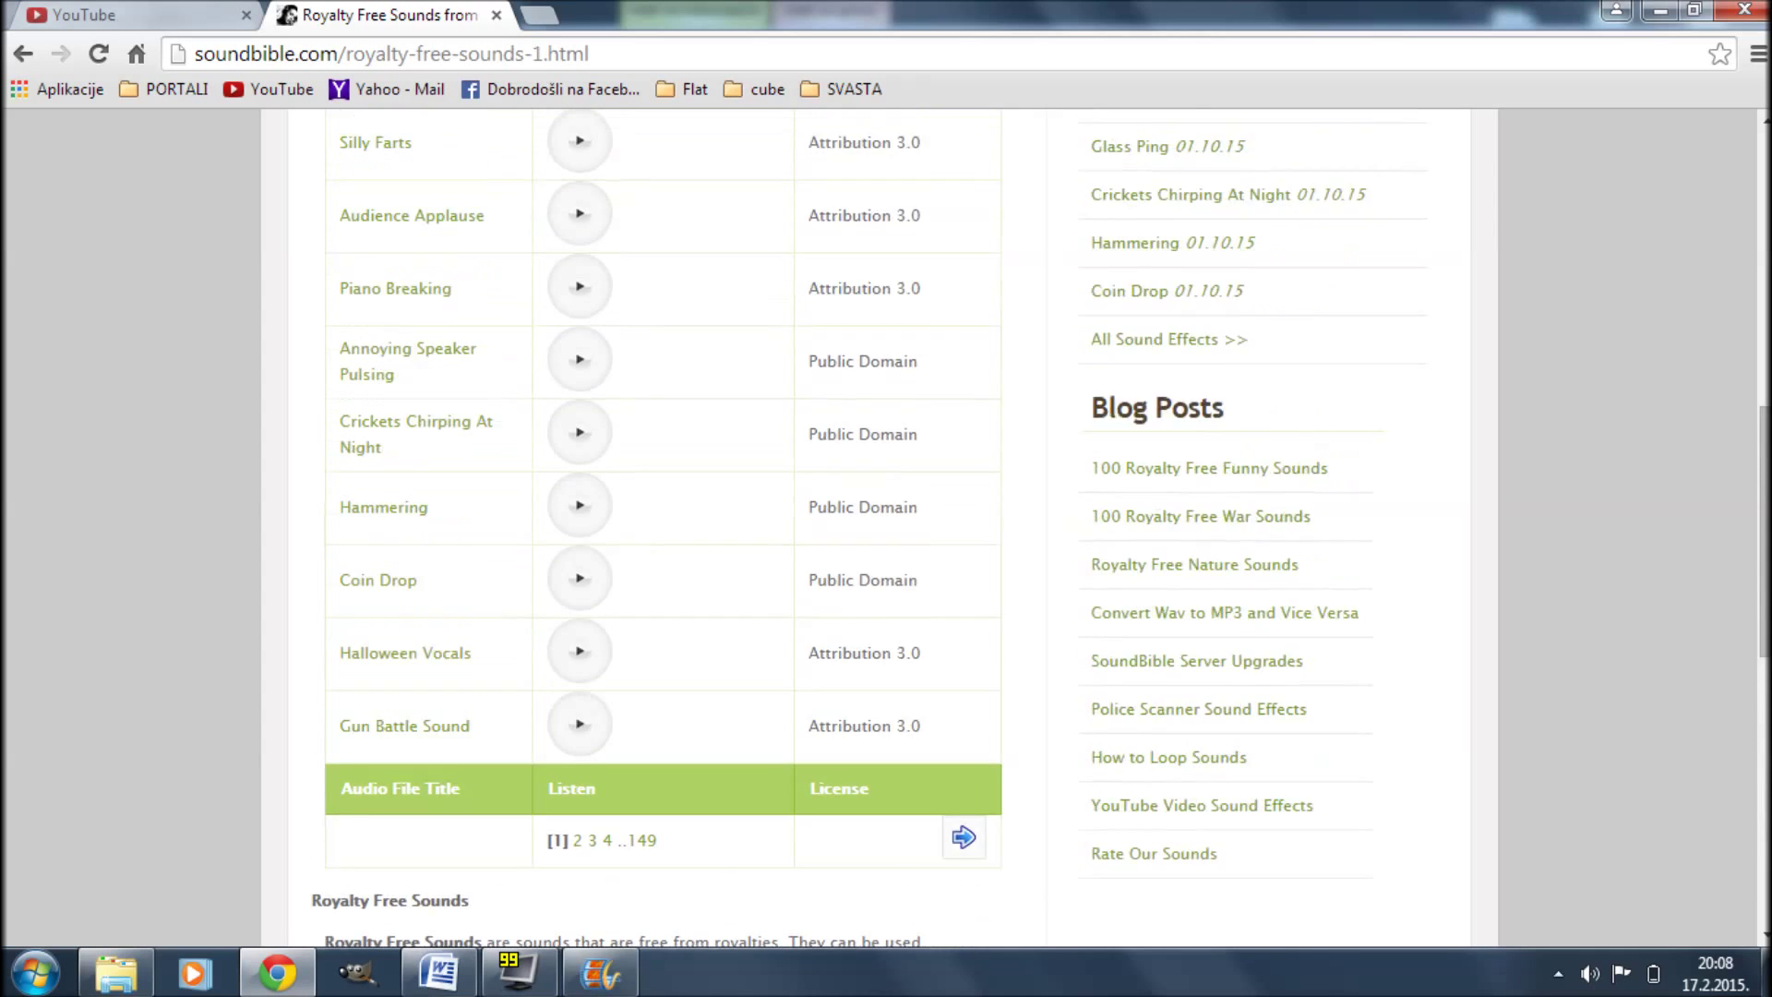
scroll(886, 531, up, 9)
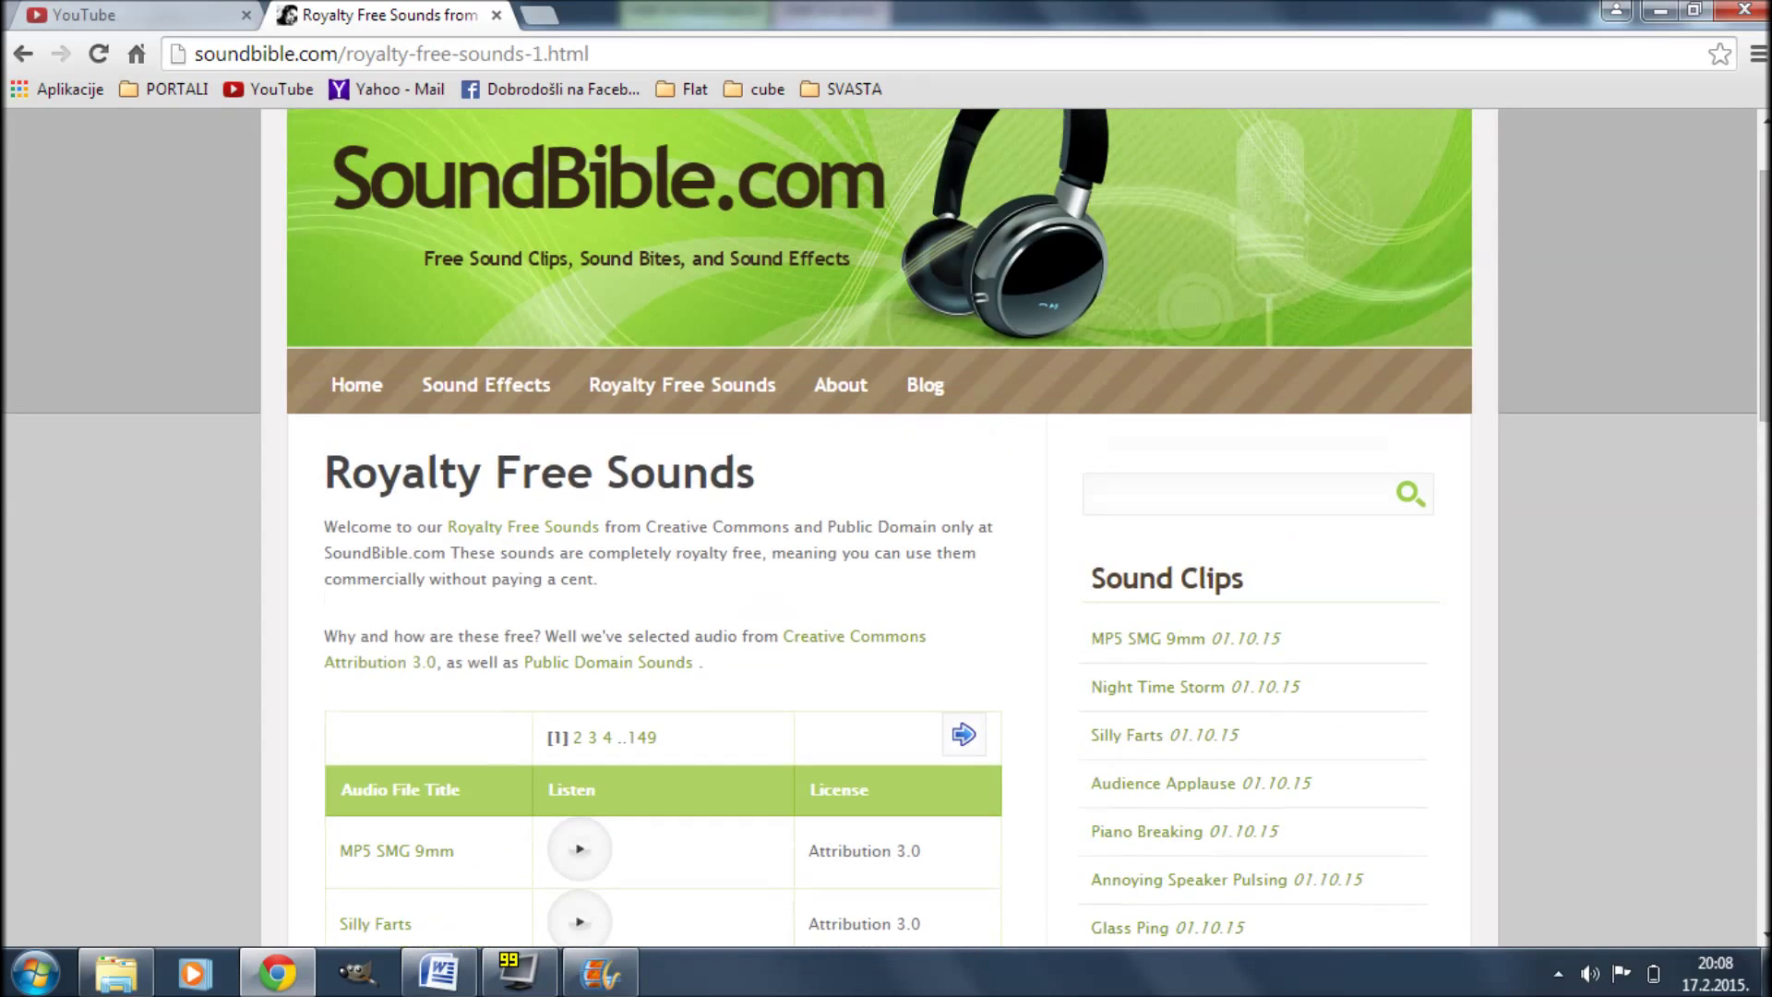
scroll(886, 531, up, 2)
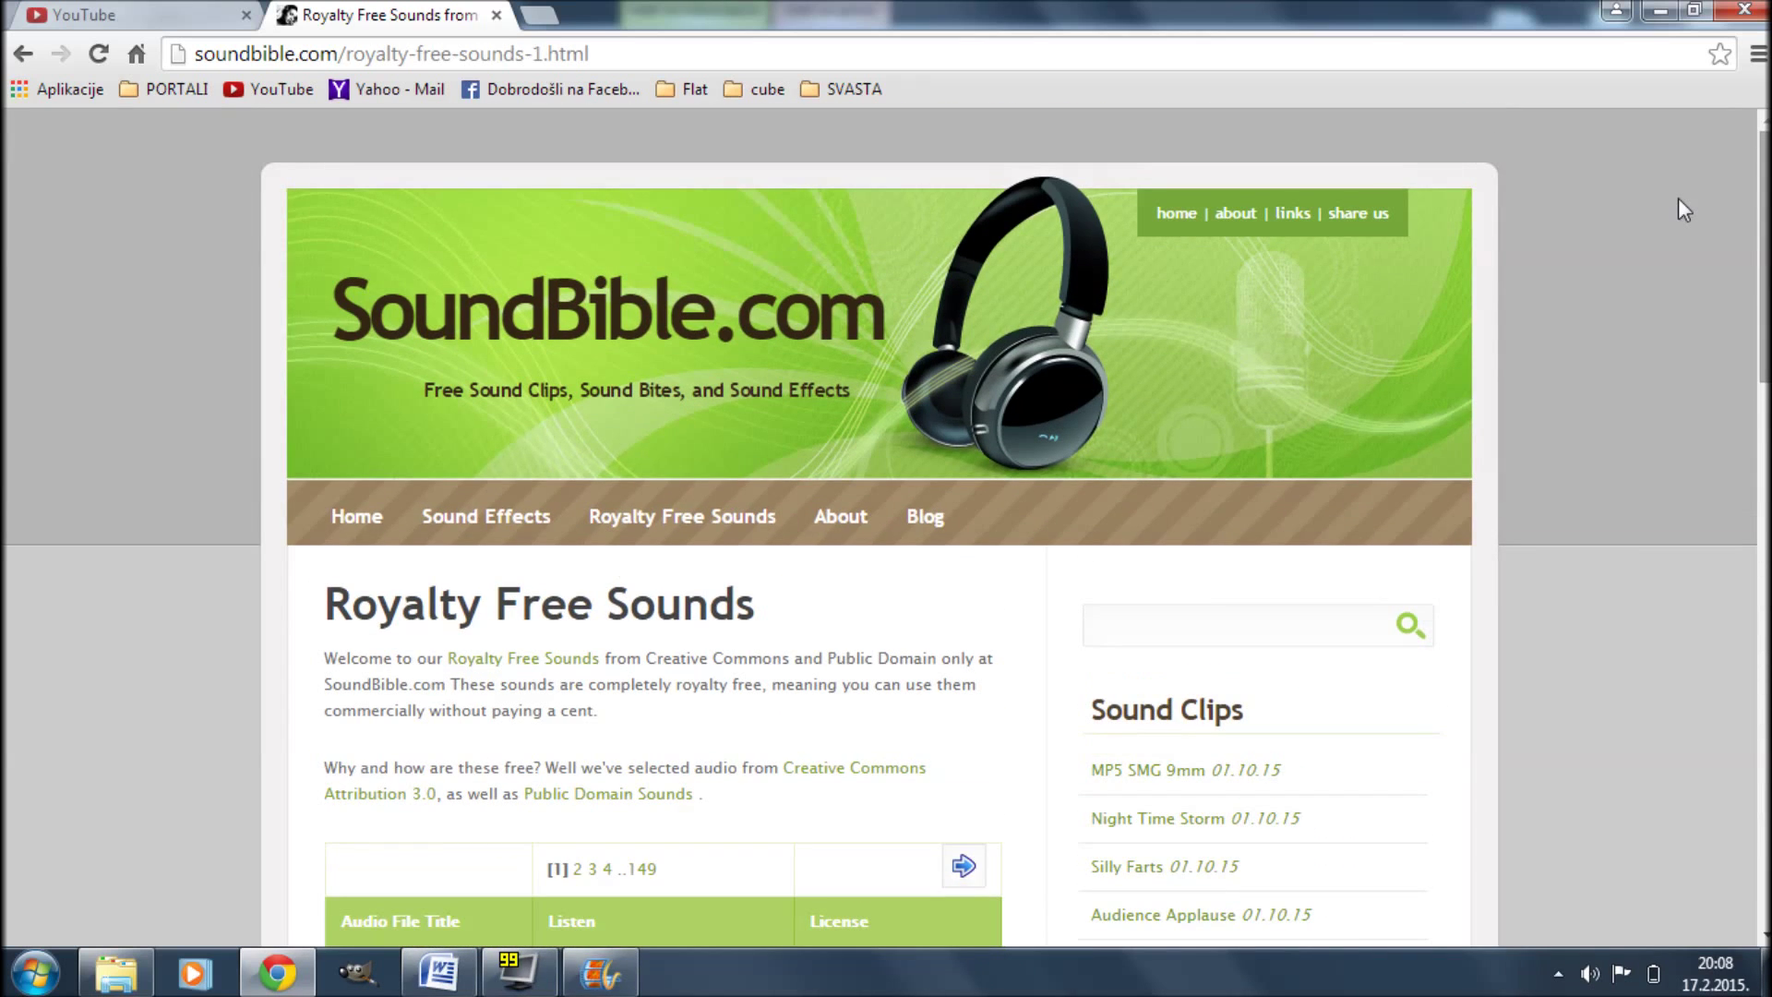
click(440, 518)
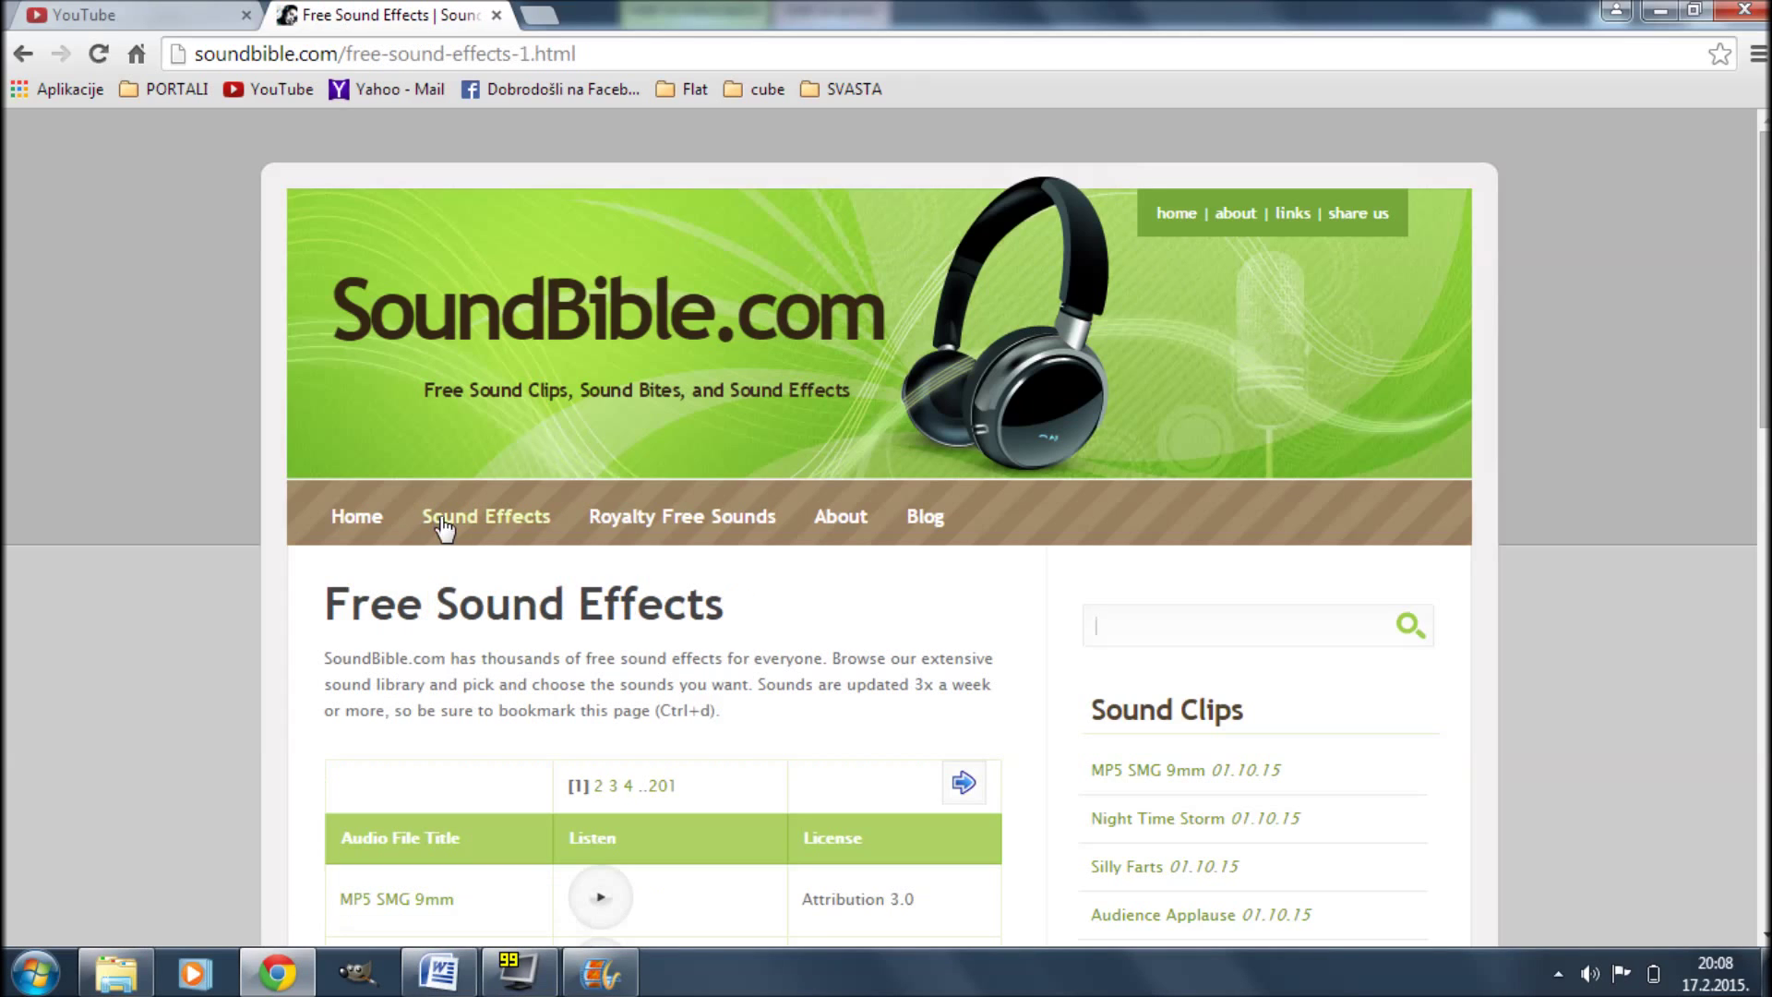
click(602, 517)
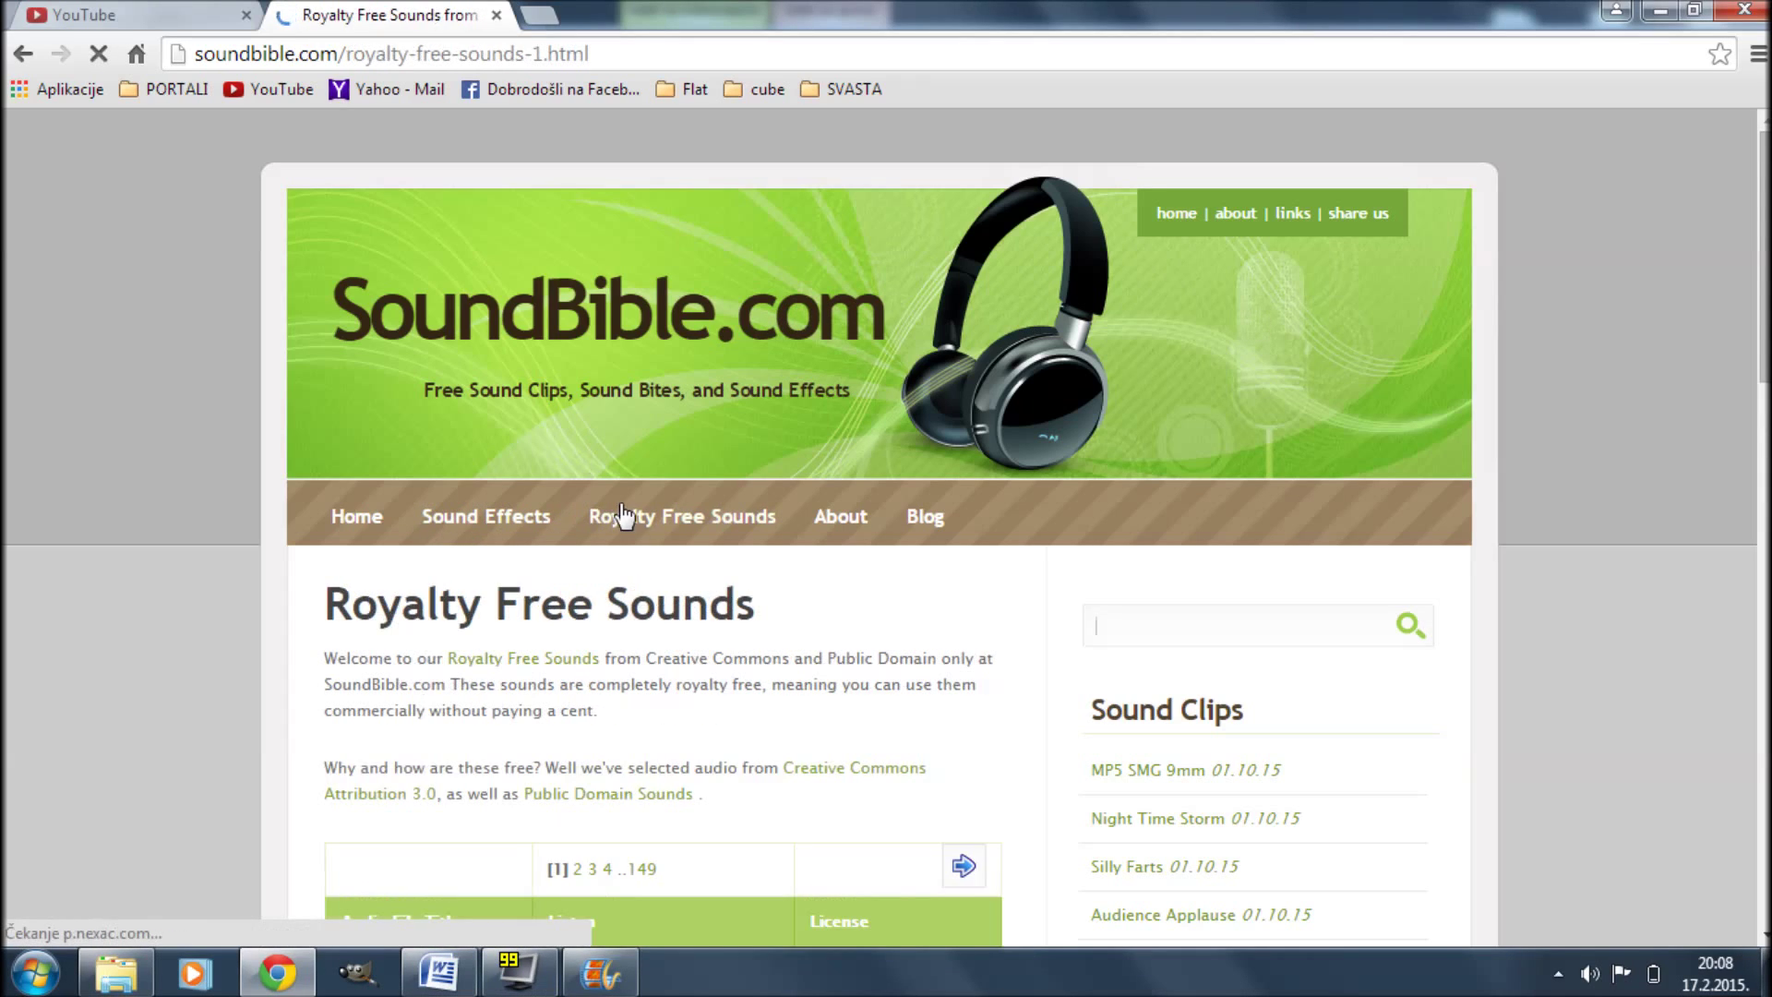
scroll(886, 531, down, 4)
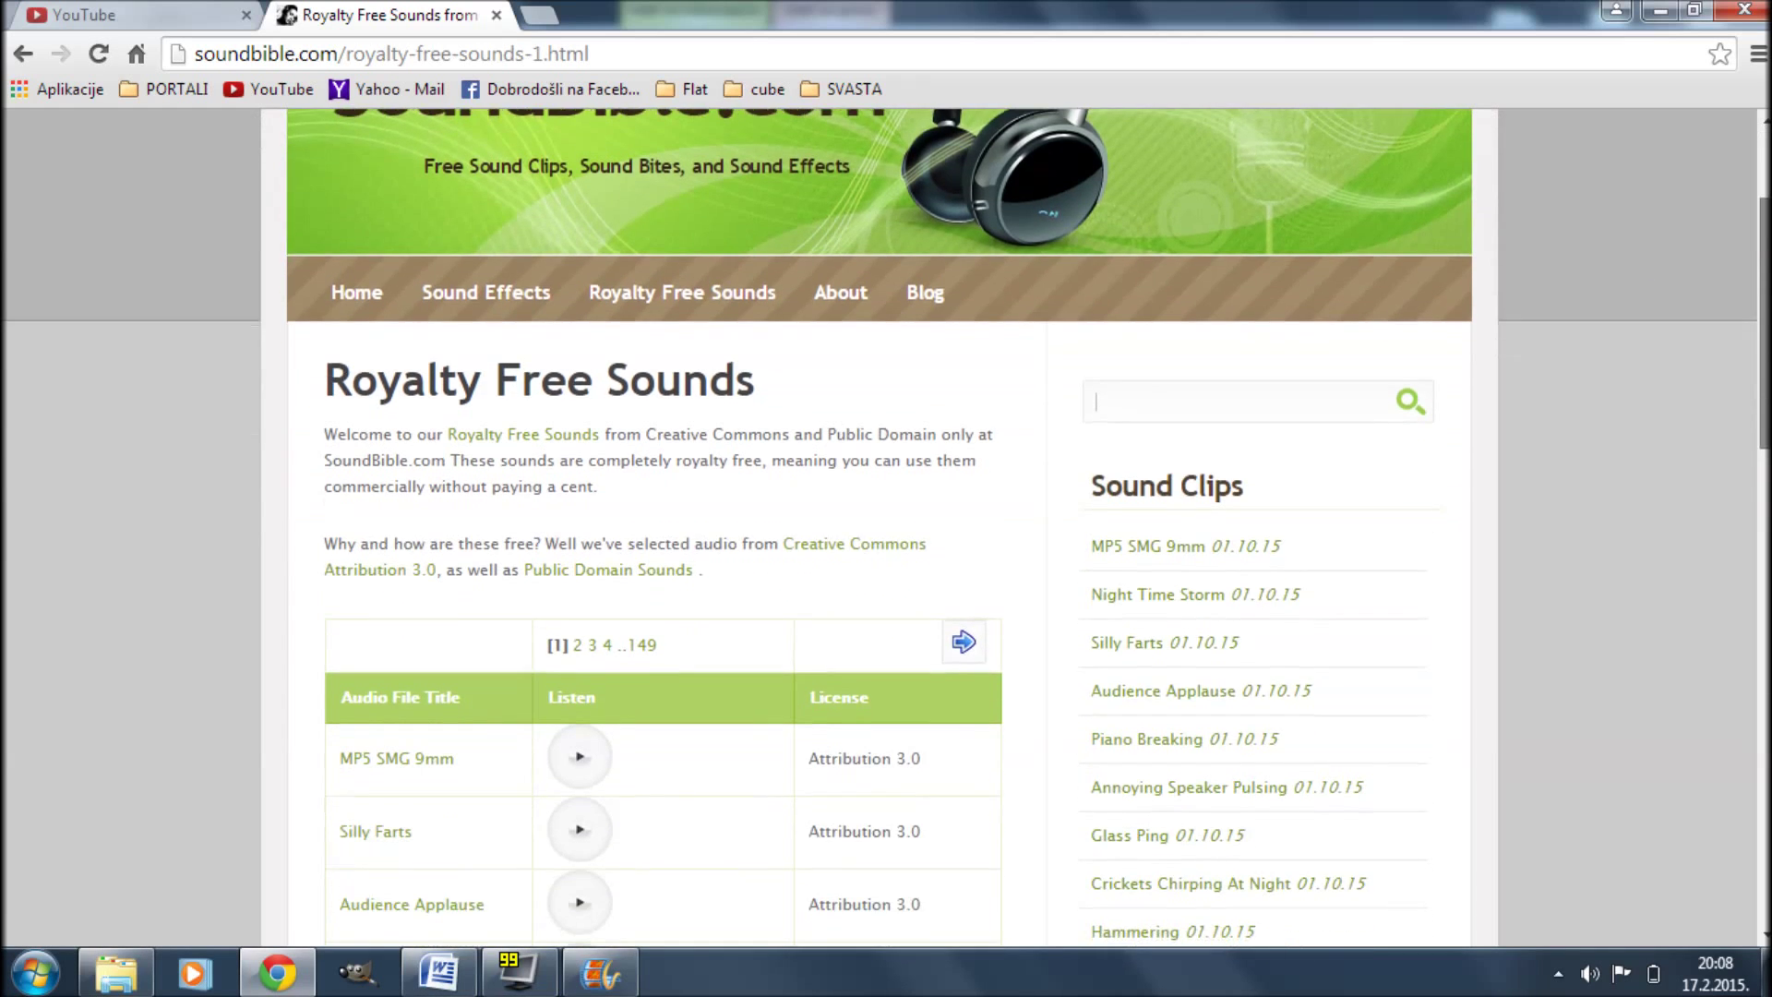
scroll(886, 530, down, 5)
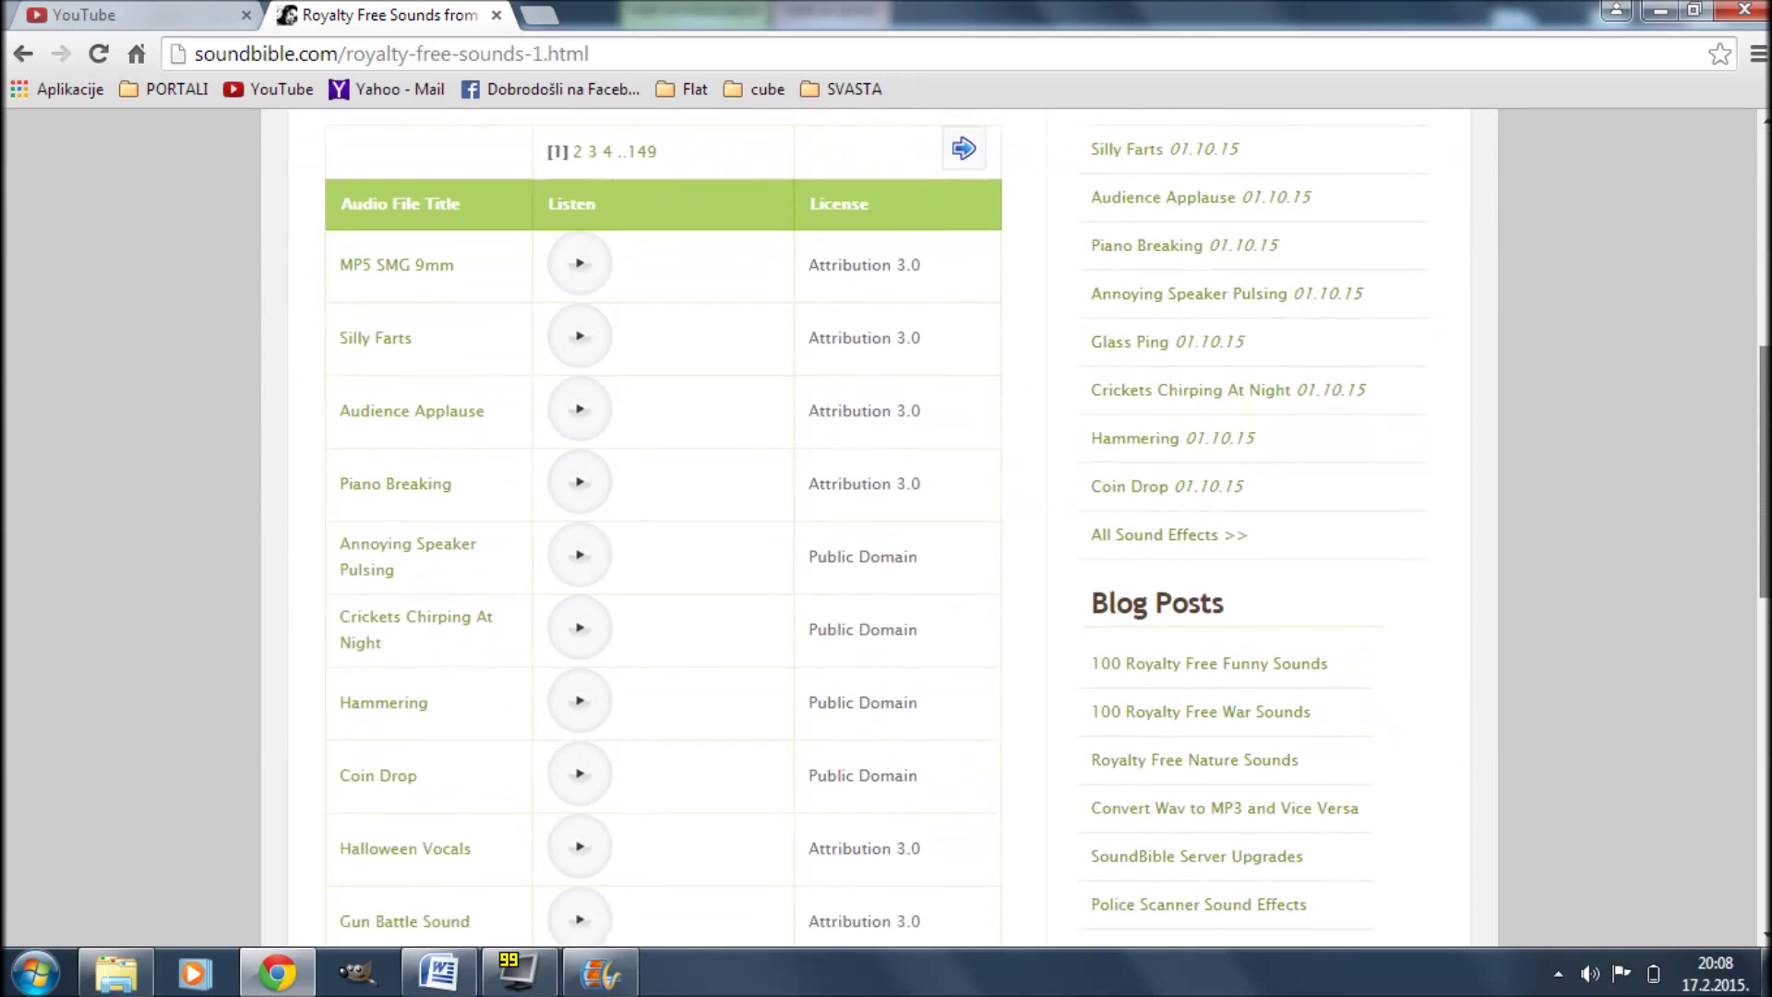
scroll(886, 531, down, 2)
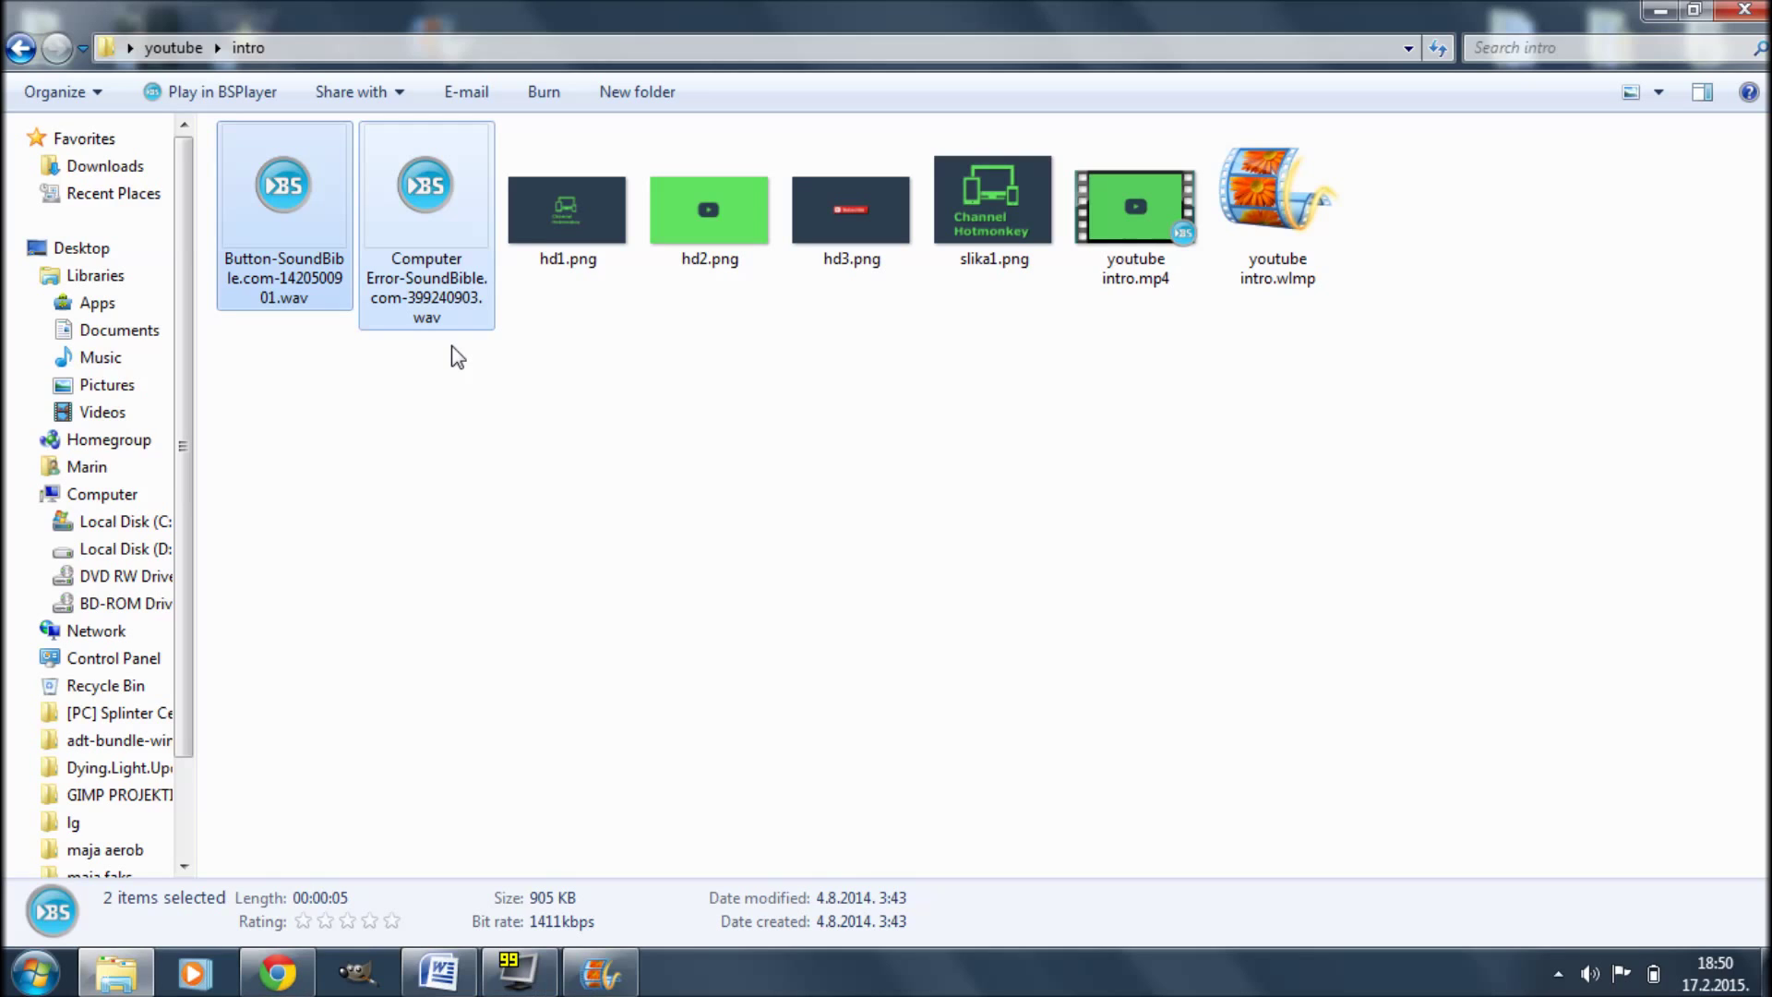
Select the Button and Computer Error .wav files and drag them into the youtube intro project.
drag(461, 353, 568, 499)
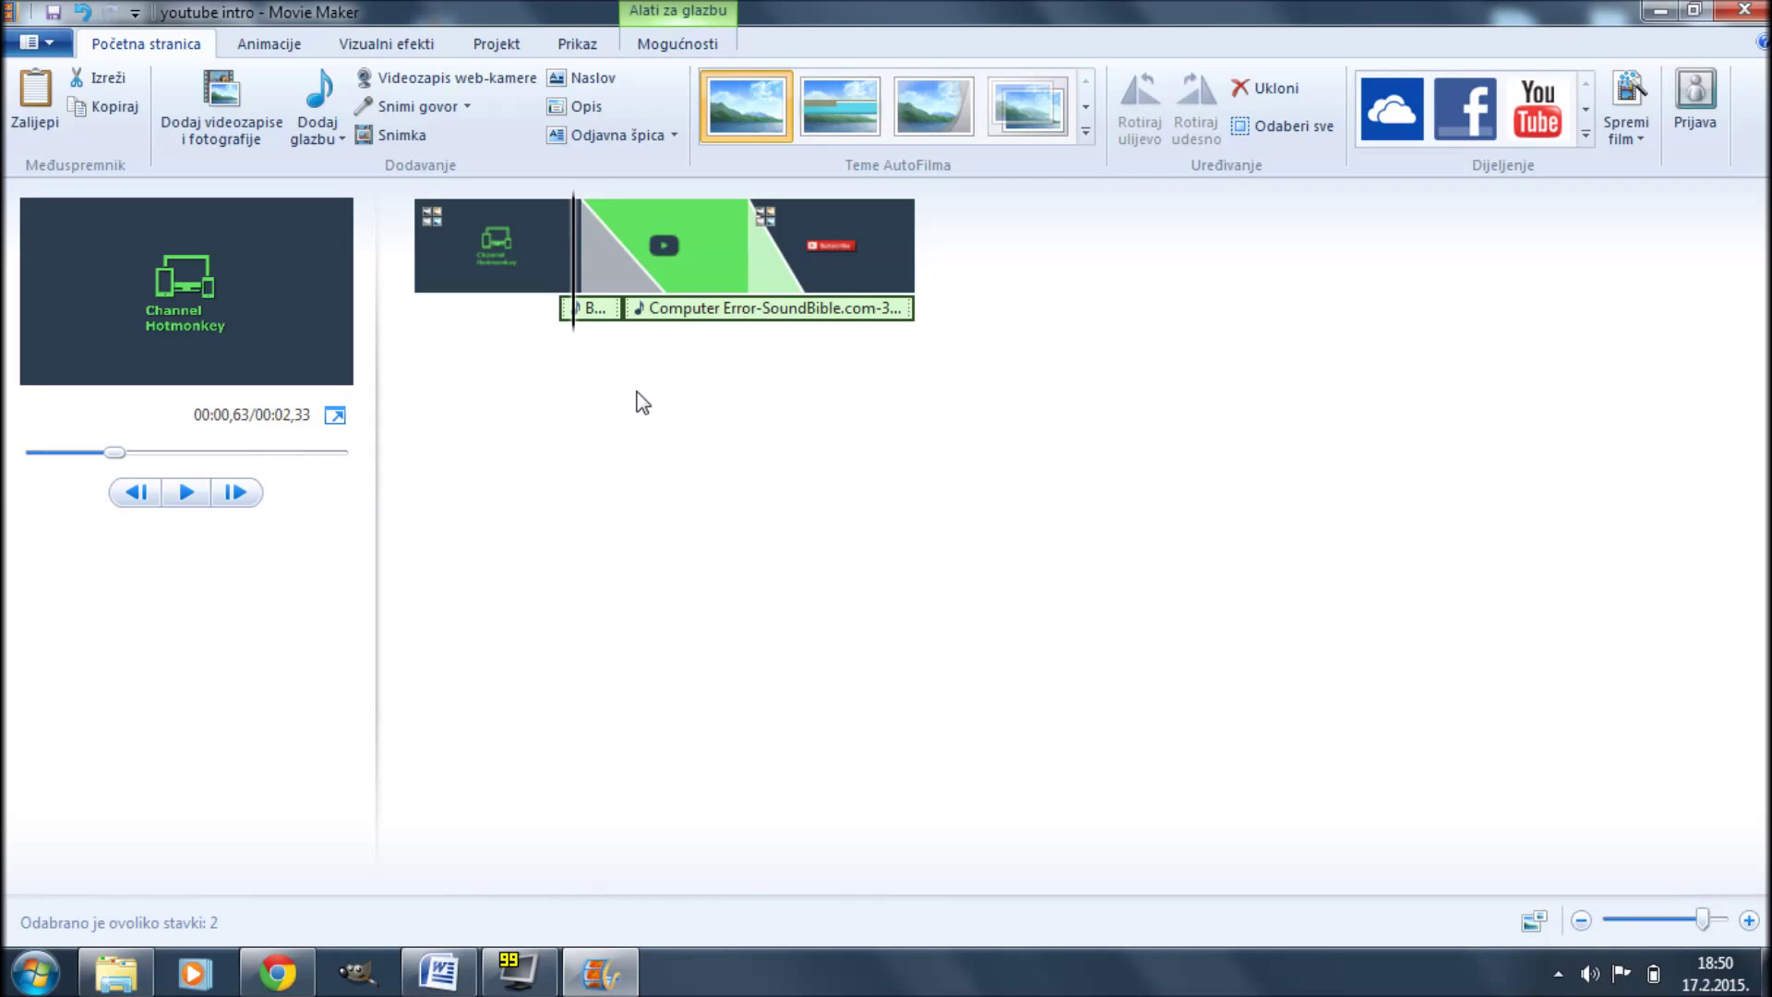
Reposition the Button and Computer Error sound clips under the video clips and preview the intro.
click(602, 312)
drag(599, 310, 680, 319)
click(646, 317)
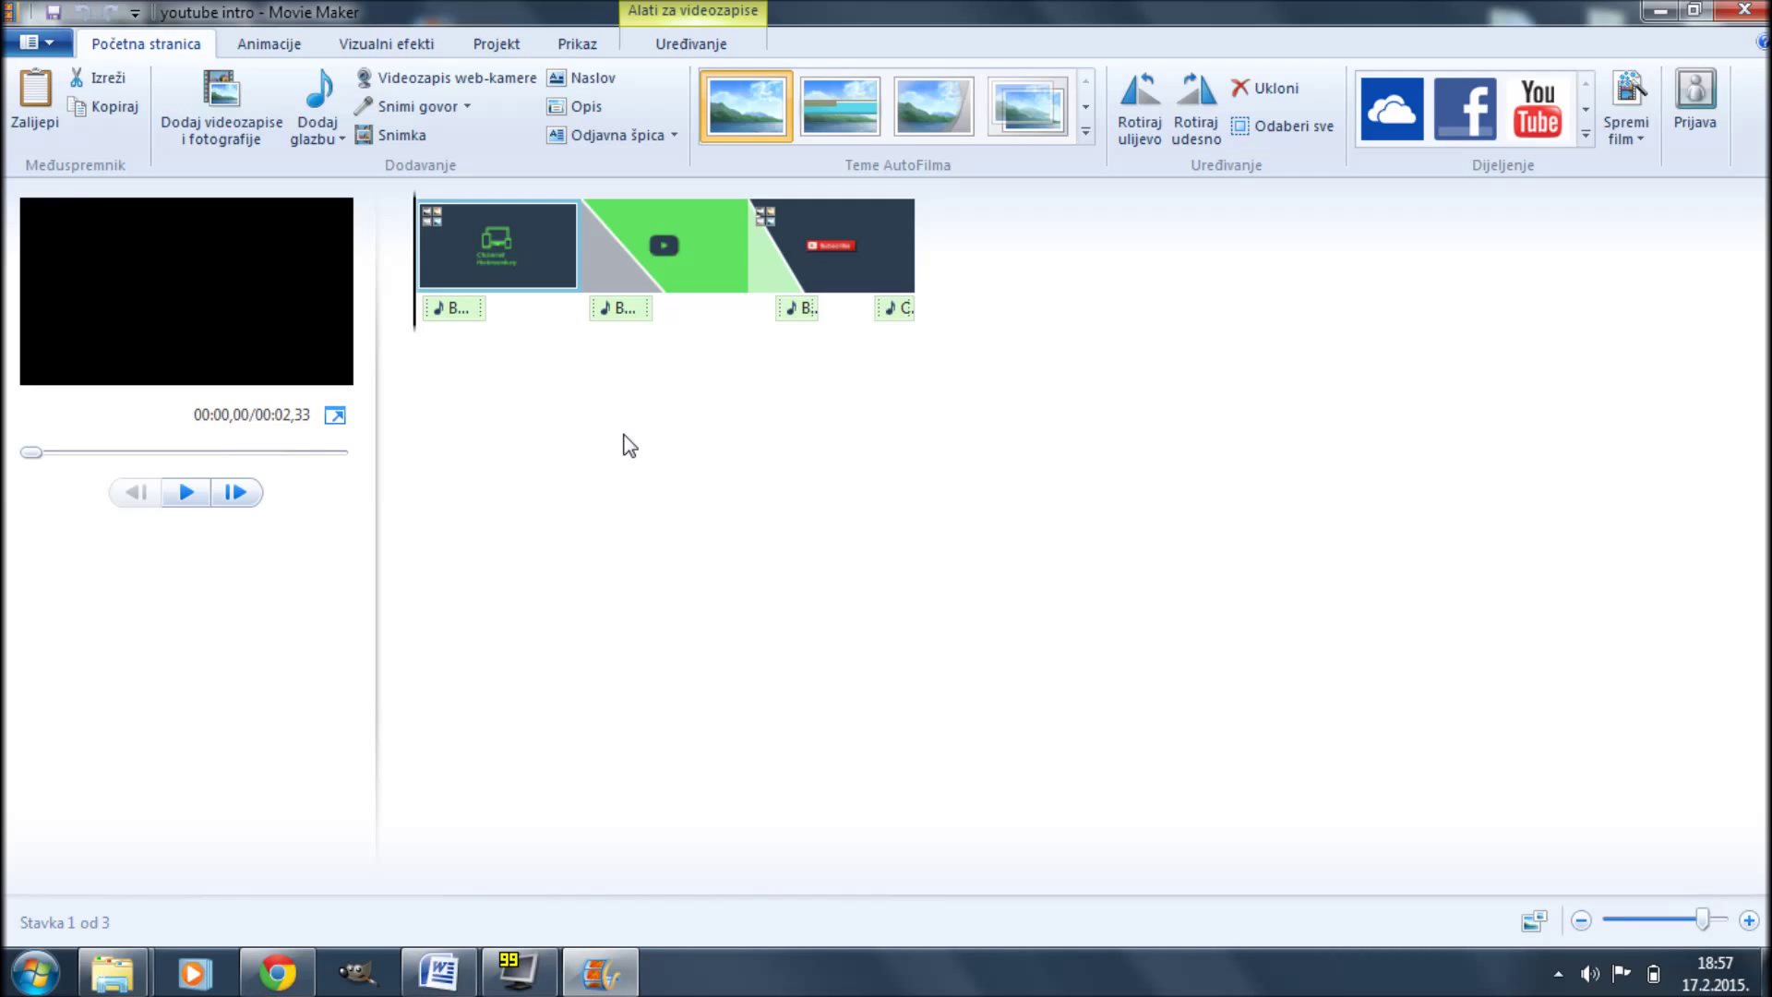
click(194, 493)
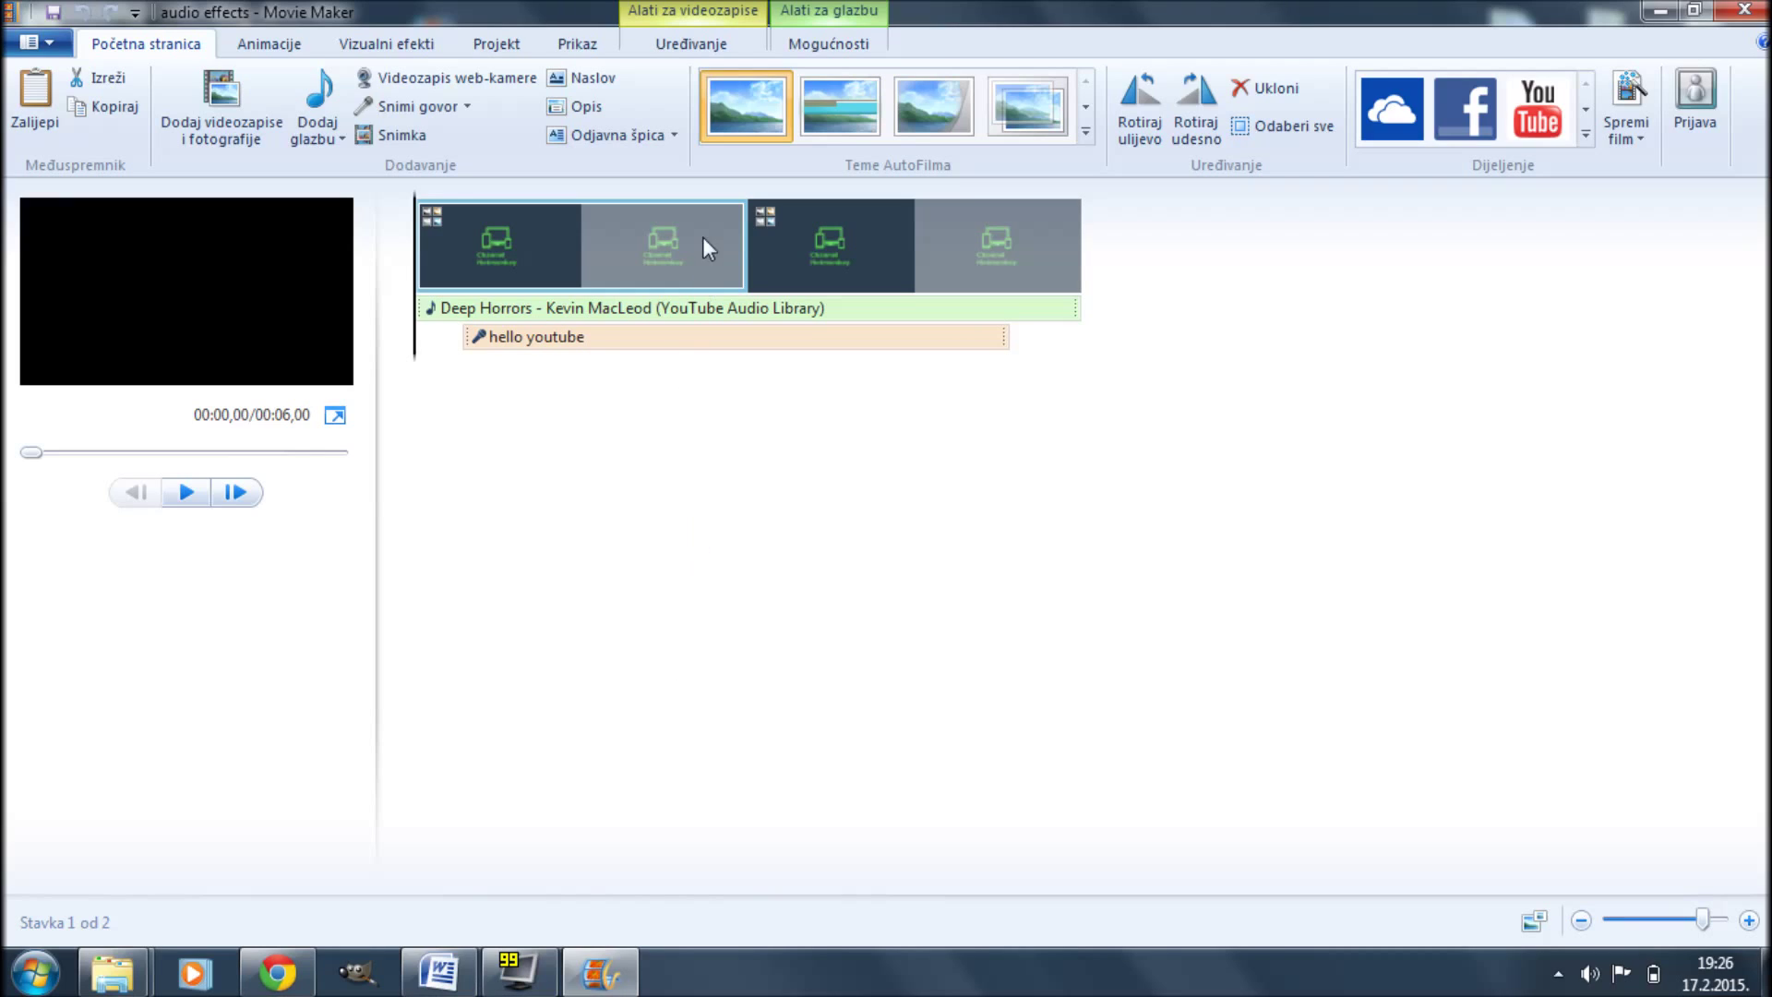
Check the Deep Horrors music and hello youtube narration tracks, then show the movie export presets.
mouse_move(702, 225)
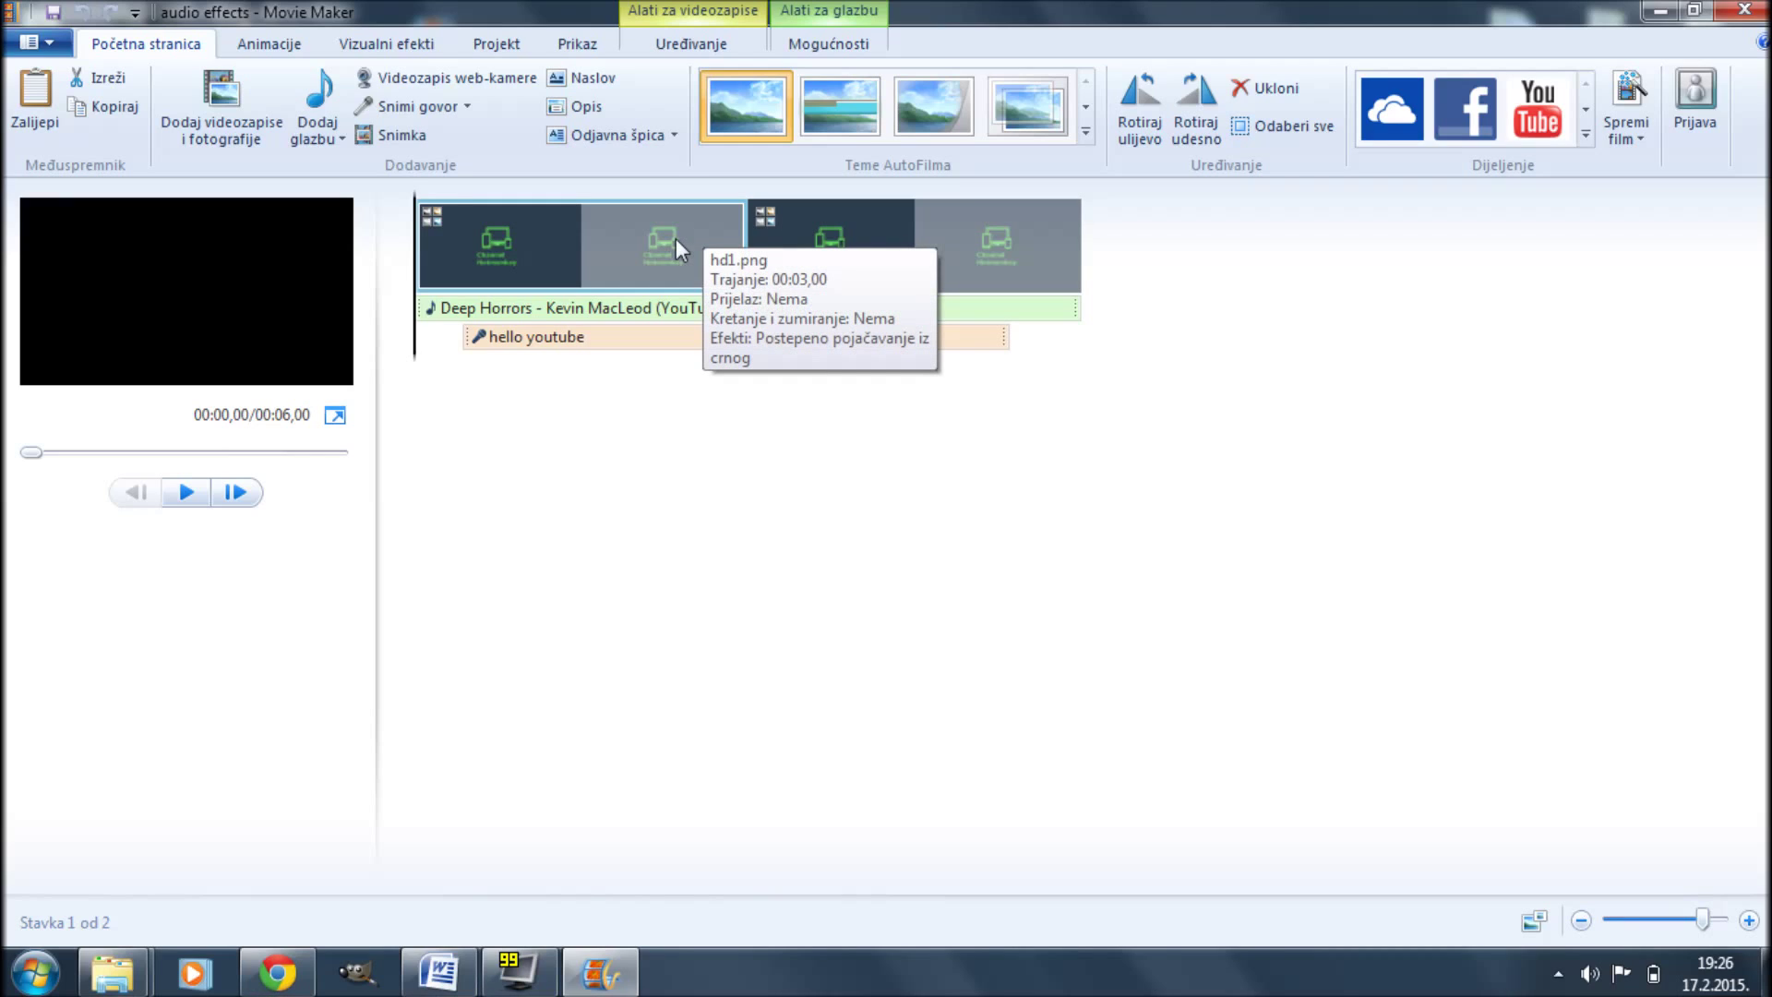
click(600, 310)
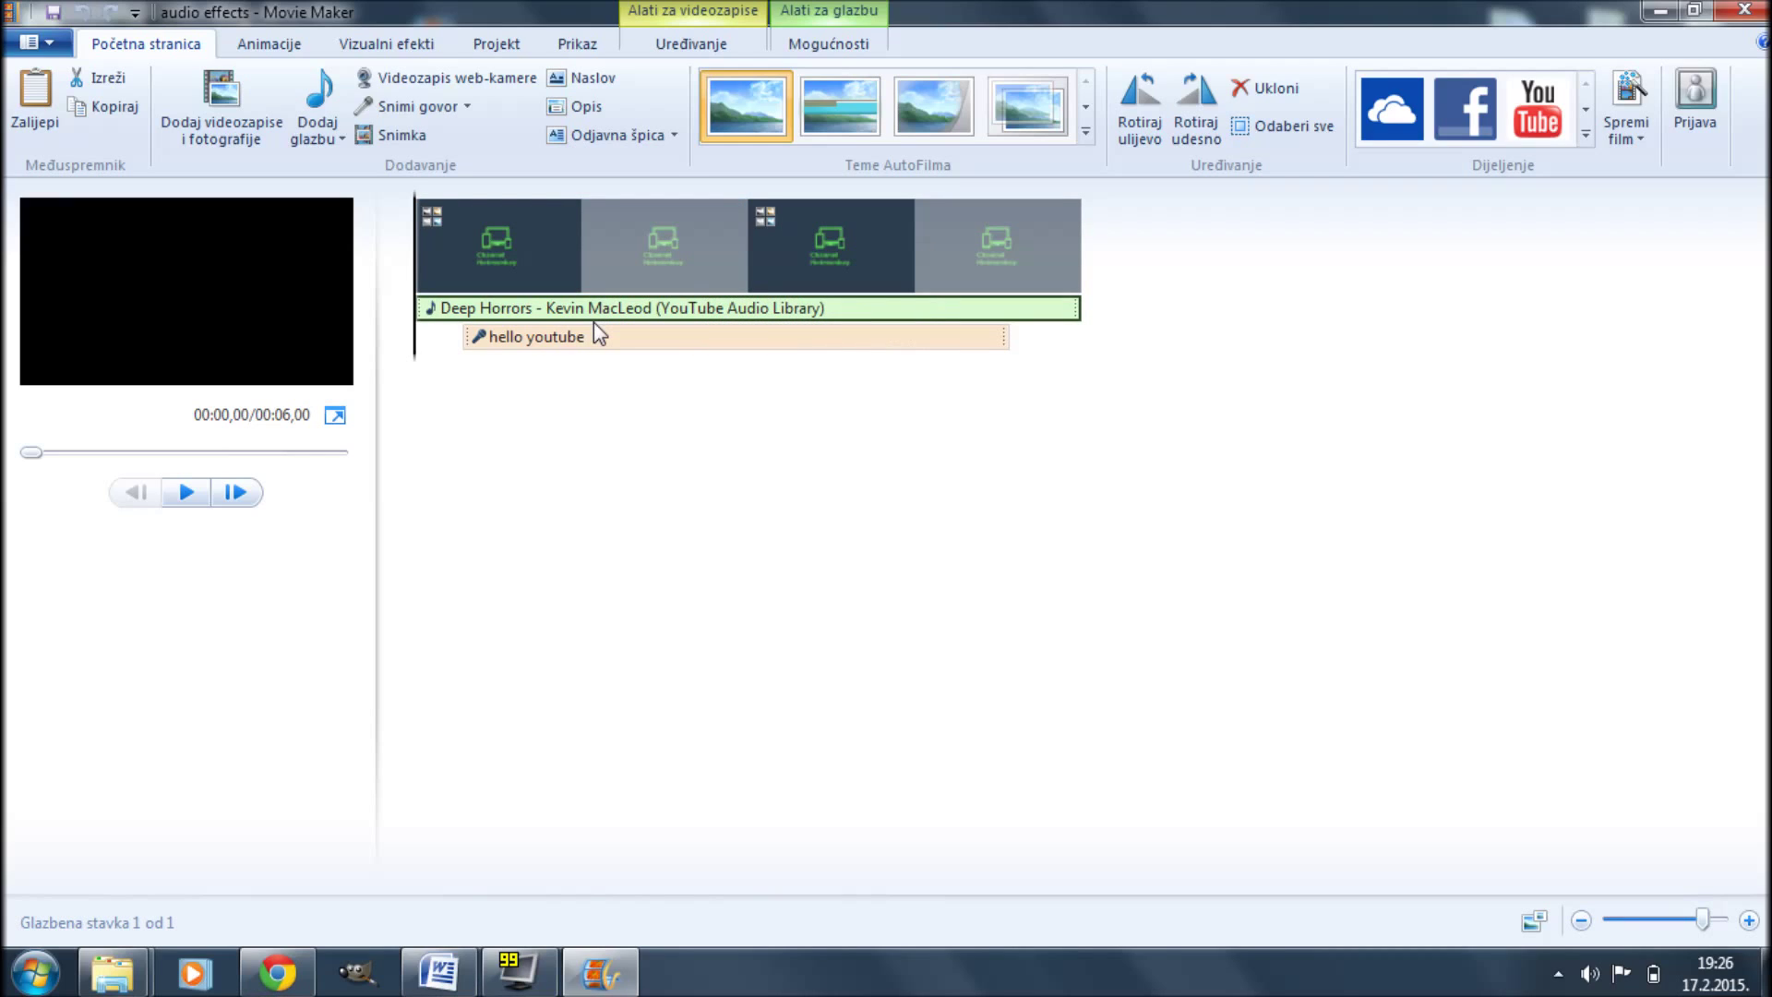
click(588, 338)
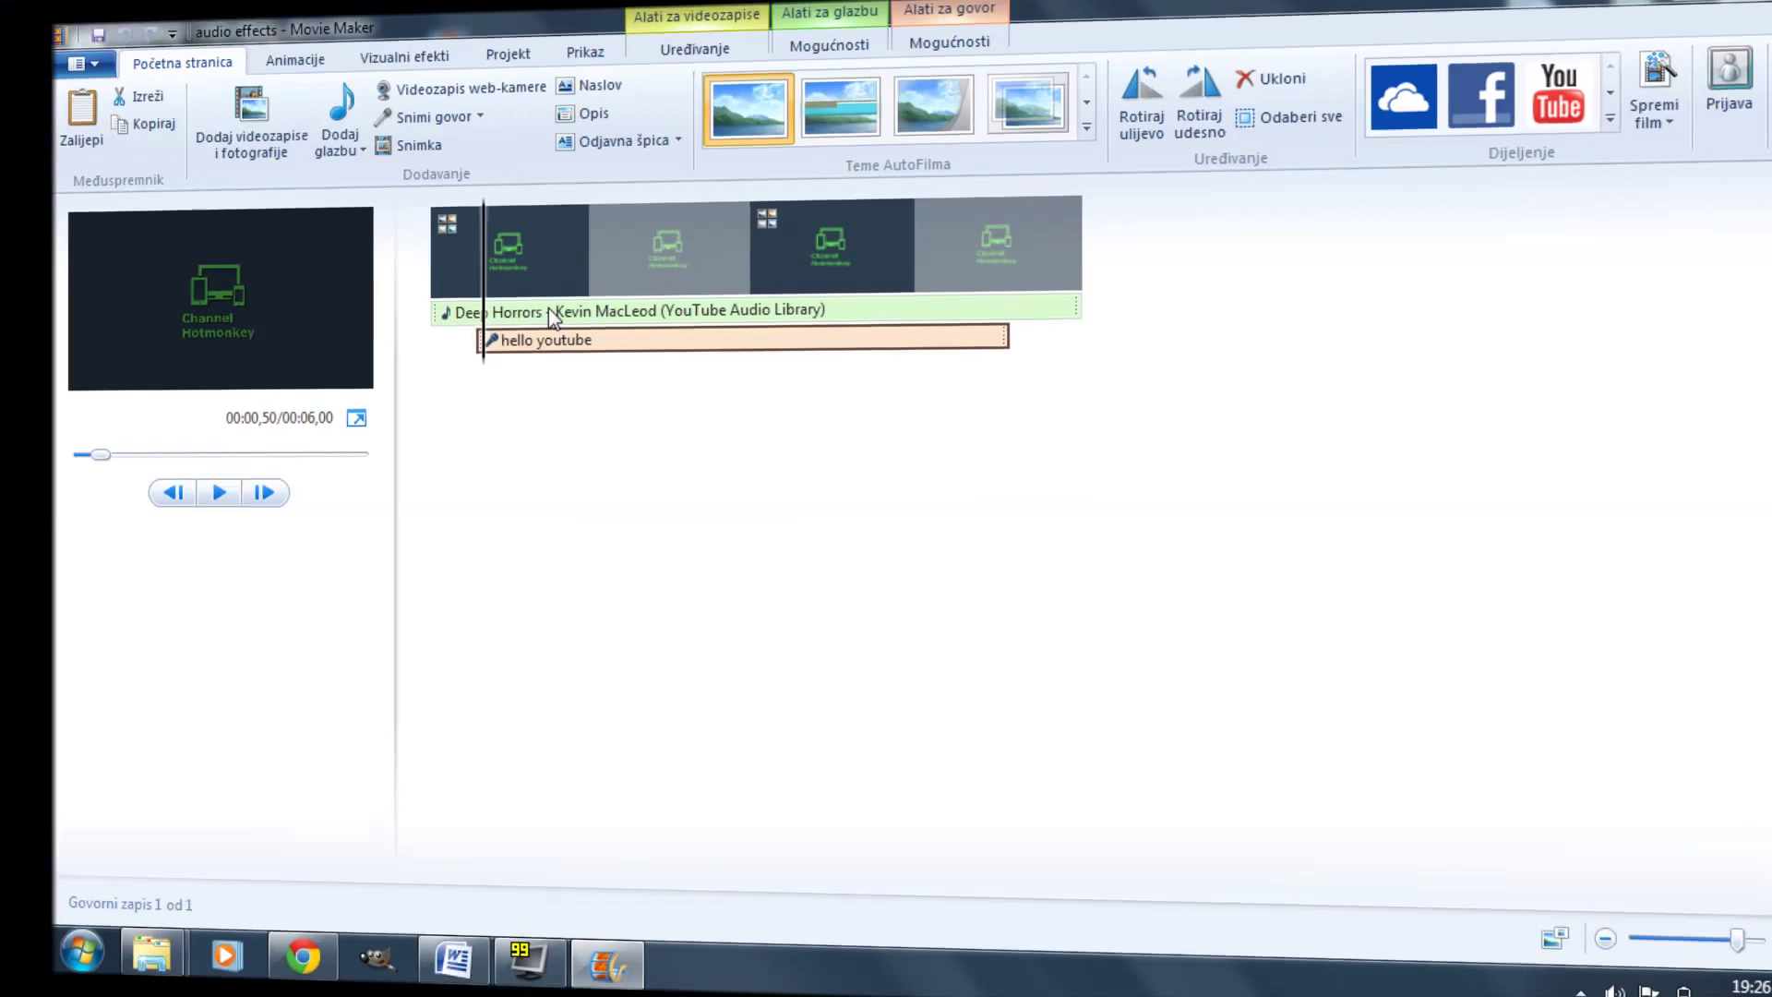
click(542, 253)
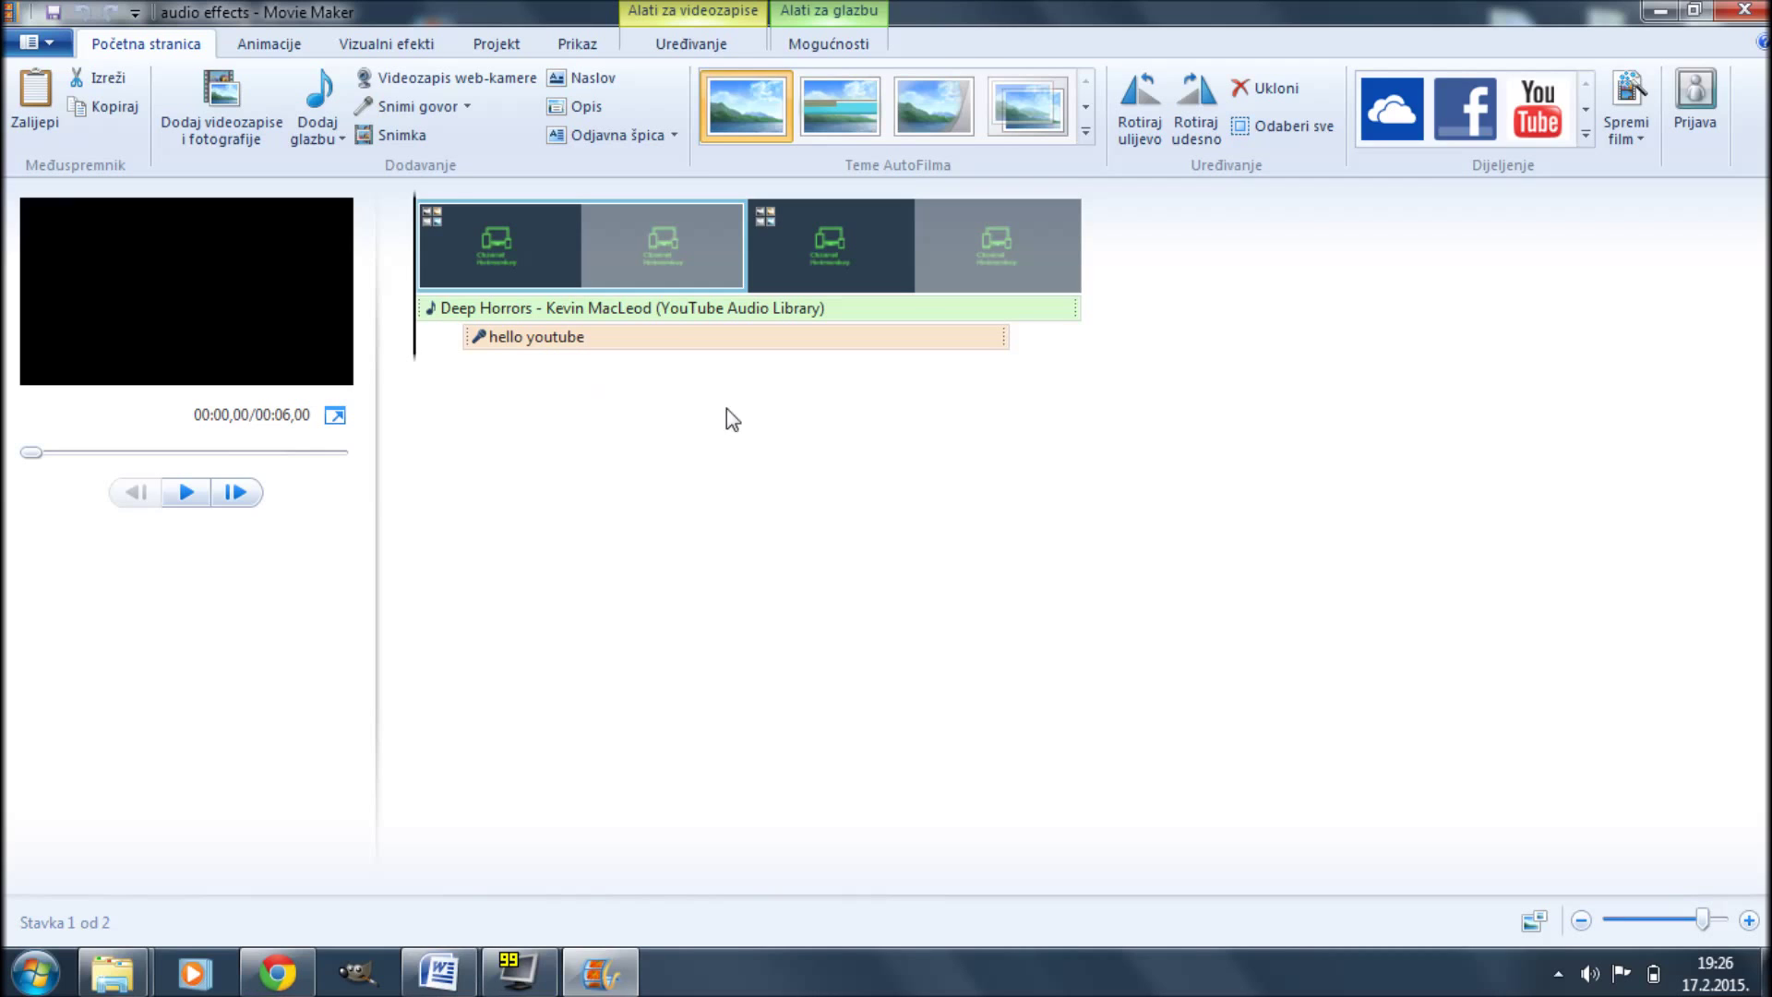
click(1639, 132)
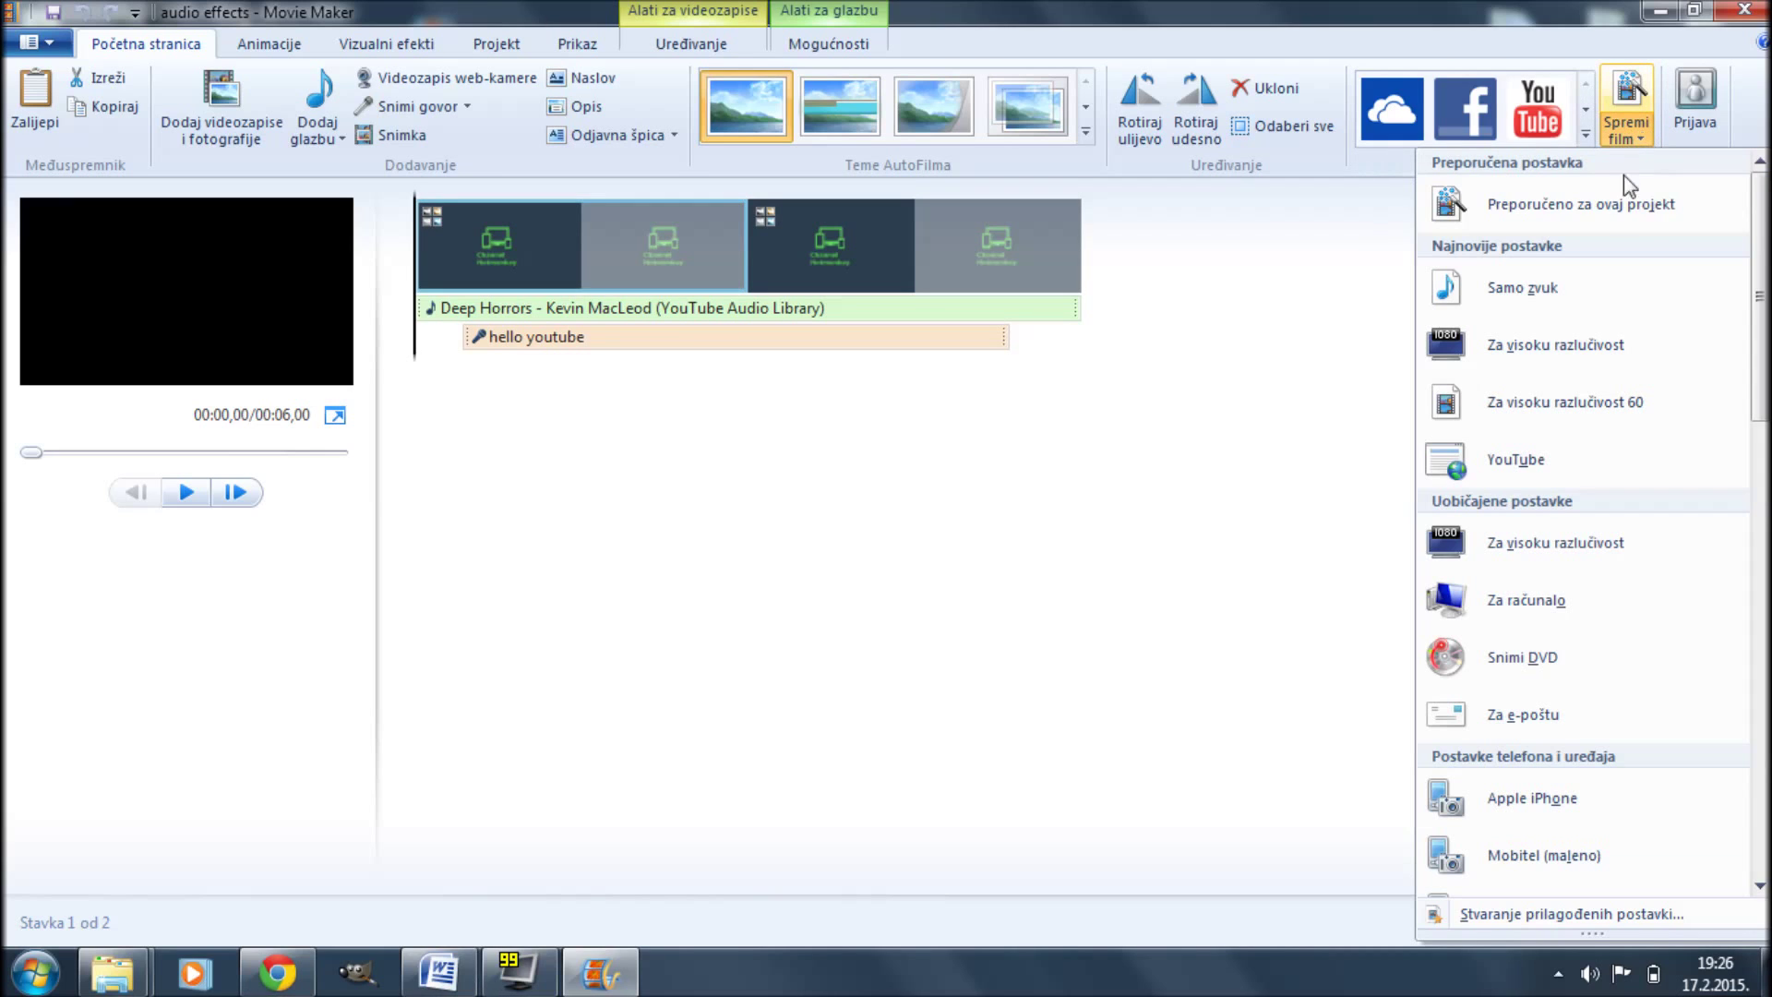
Save the soundtrack as Windows Media Audio (*.wma) named 'audio effects' on the desktop.
click(1551, 286)
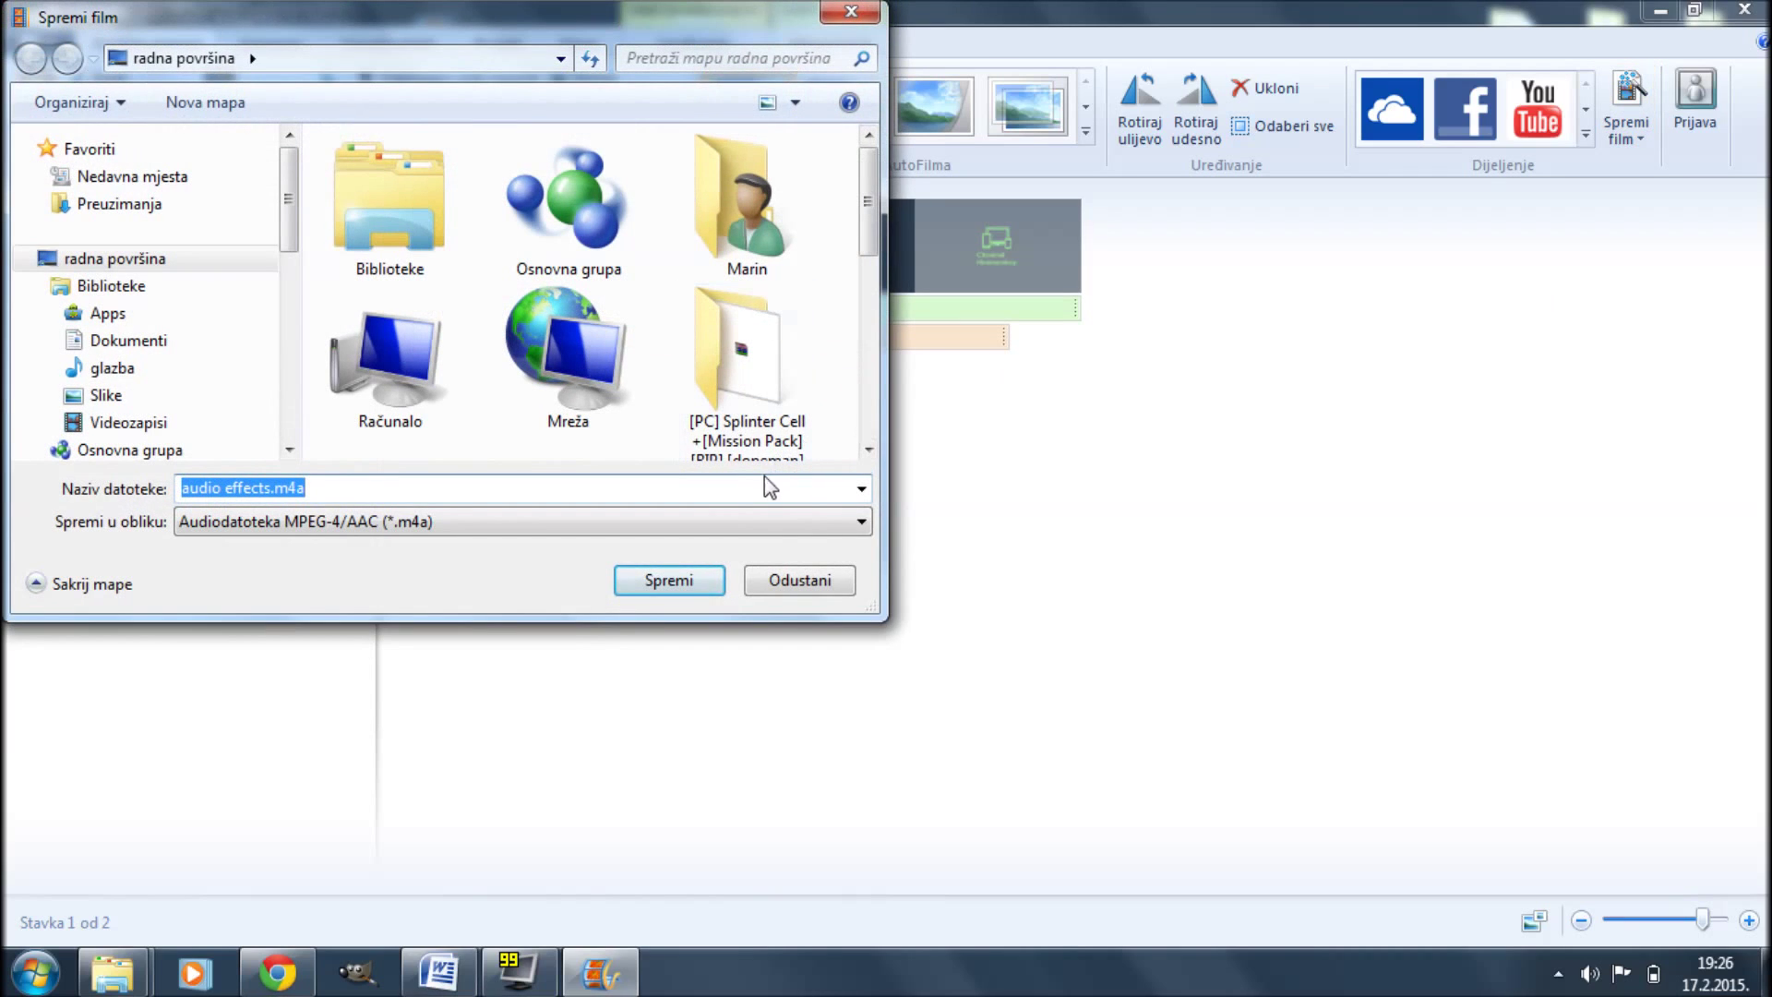
click(860, 525)
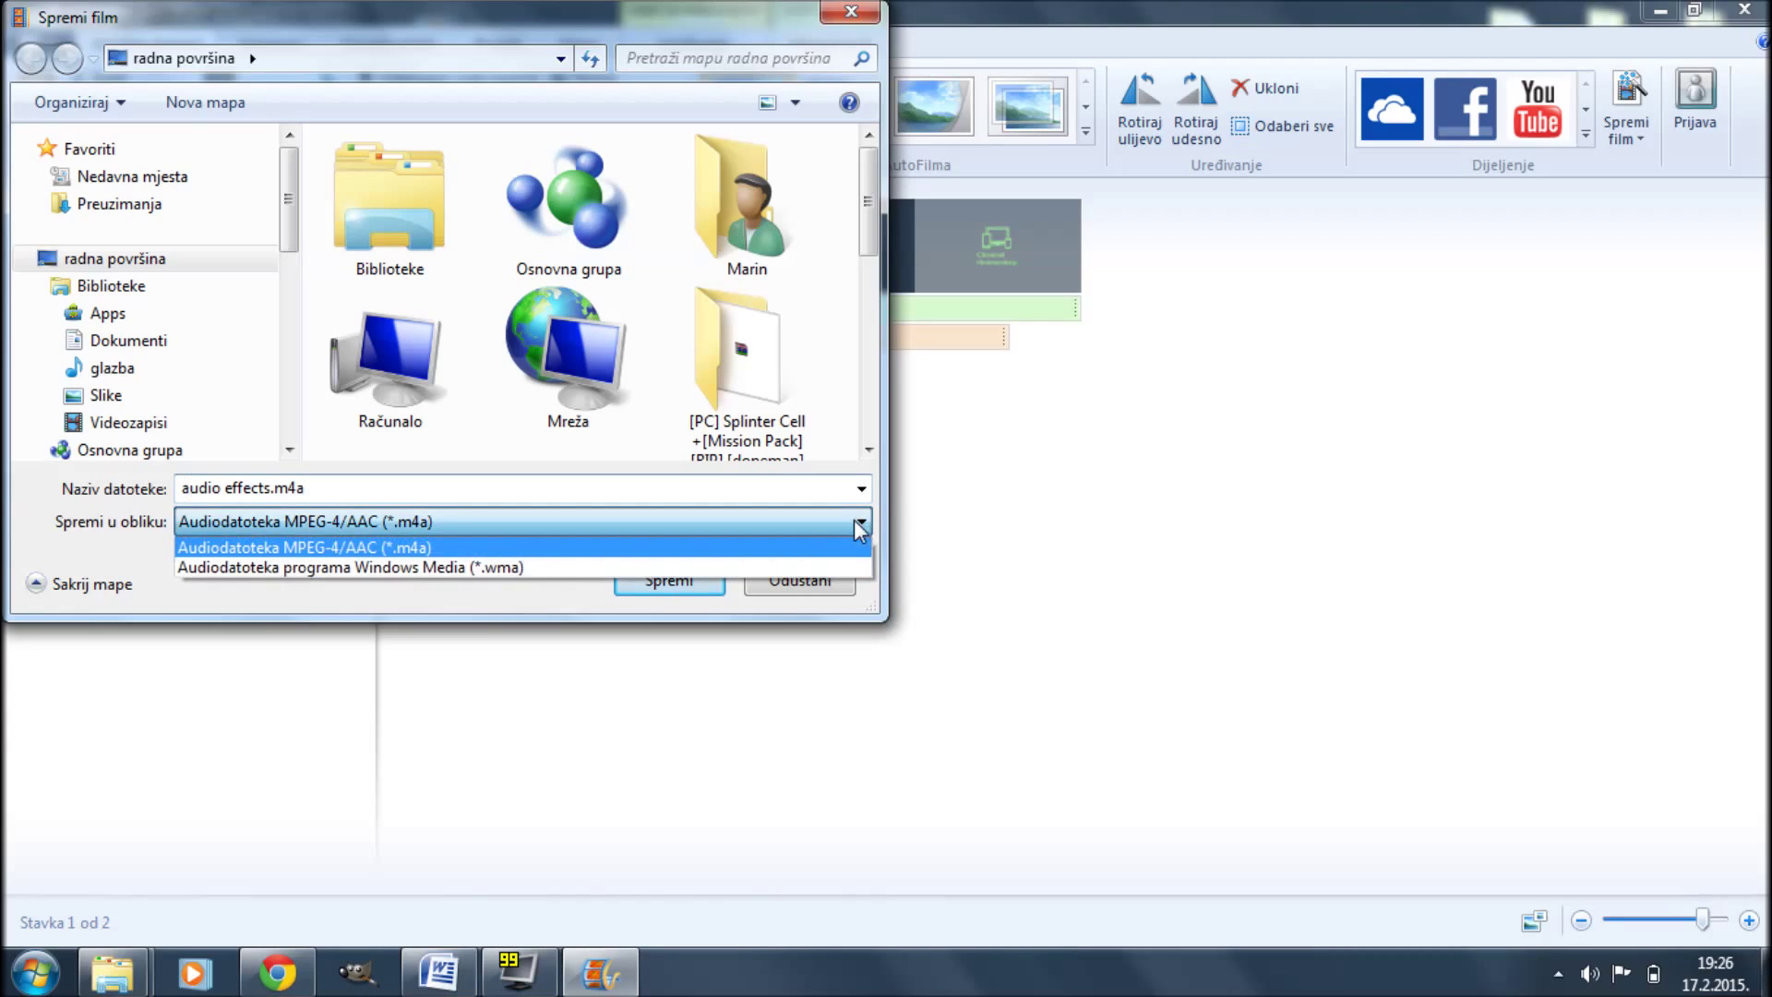
click(540, 576)
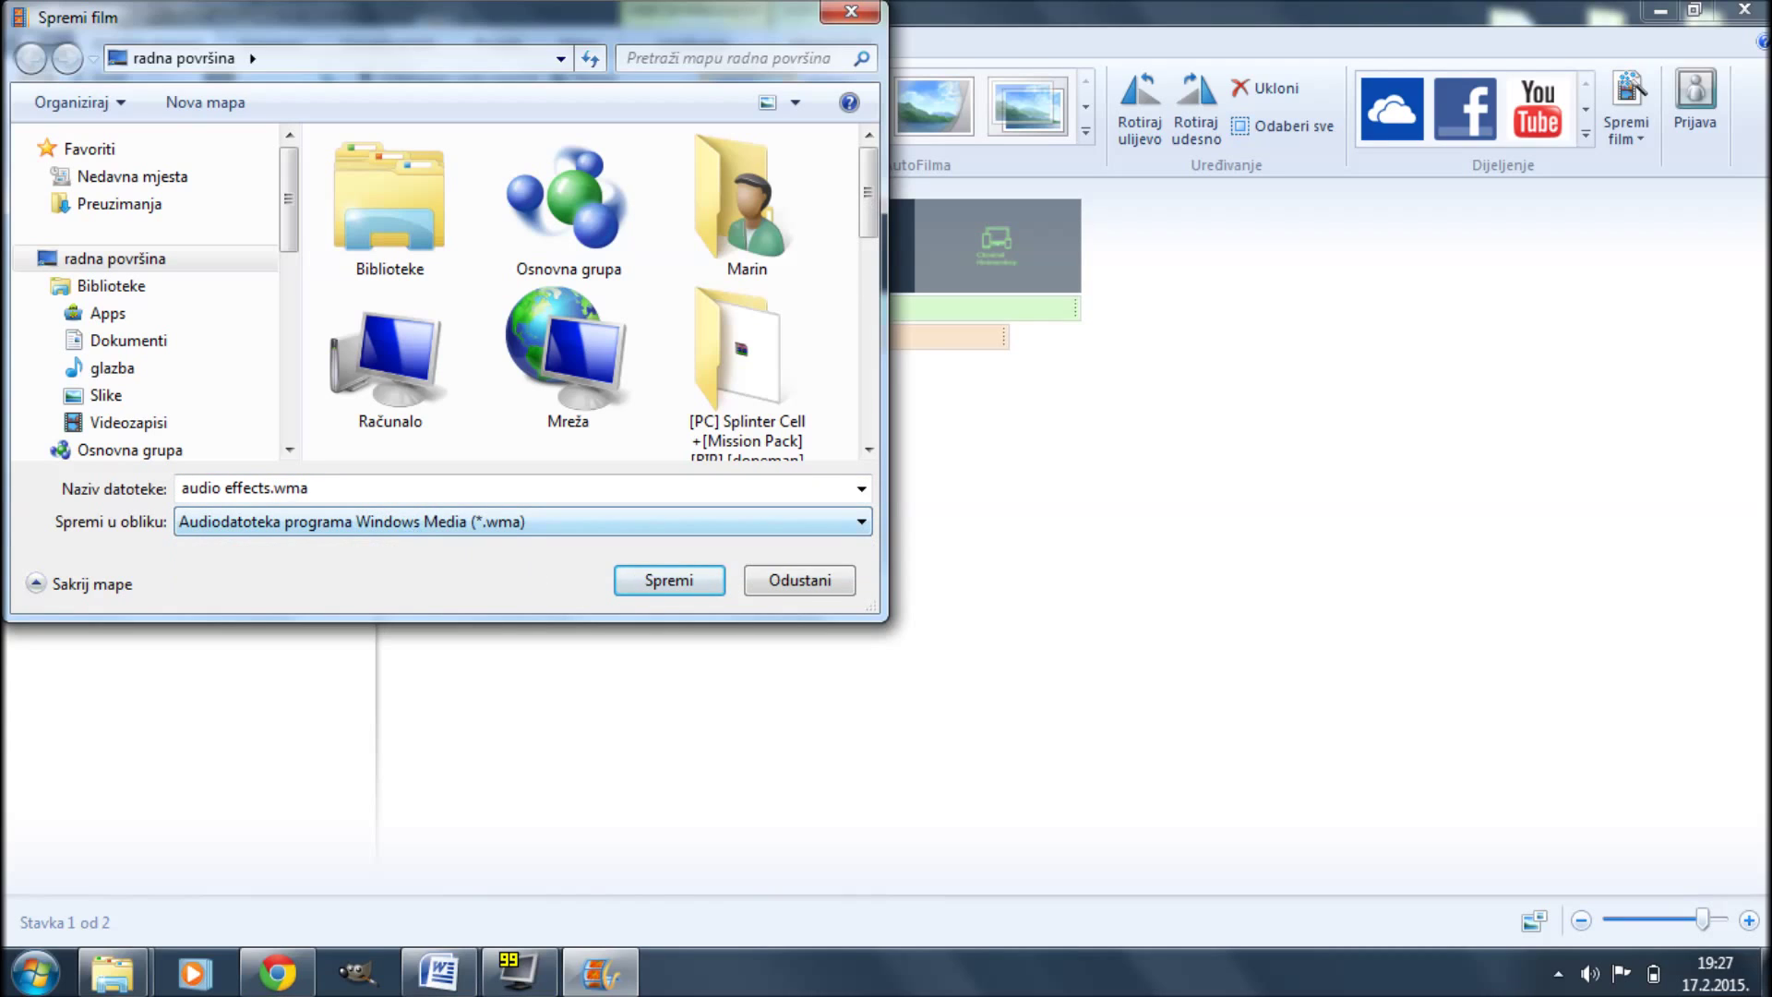
click(308, 486)
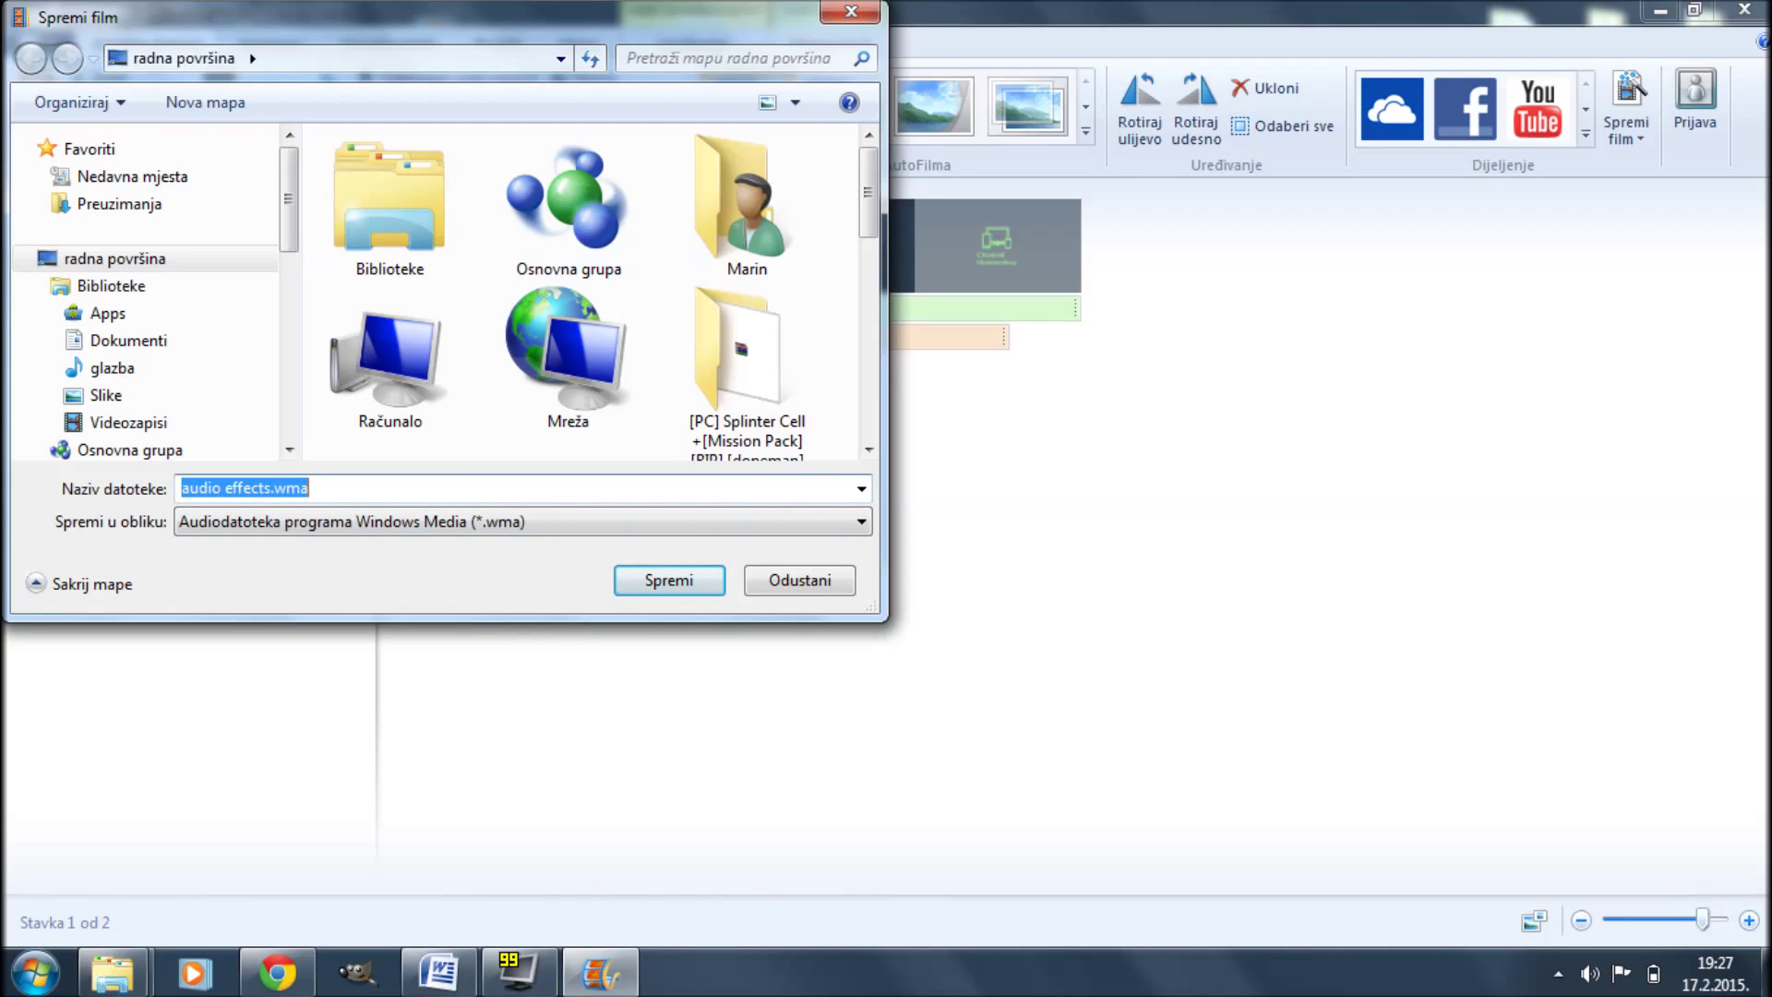
click(643, 579)
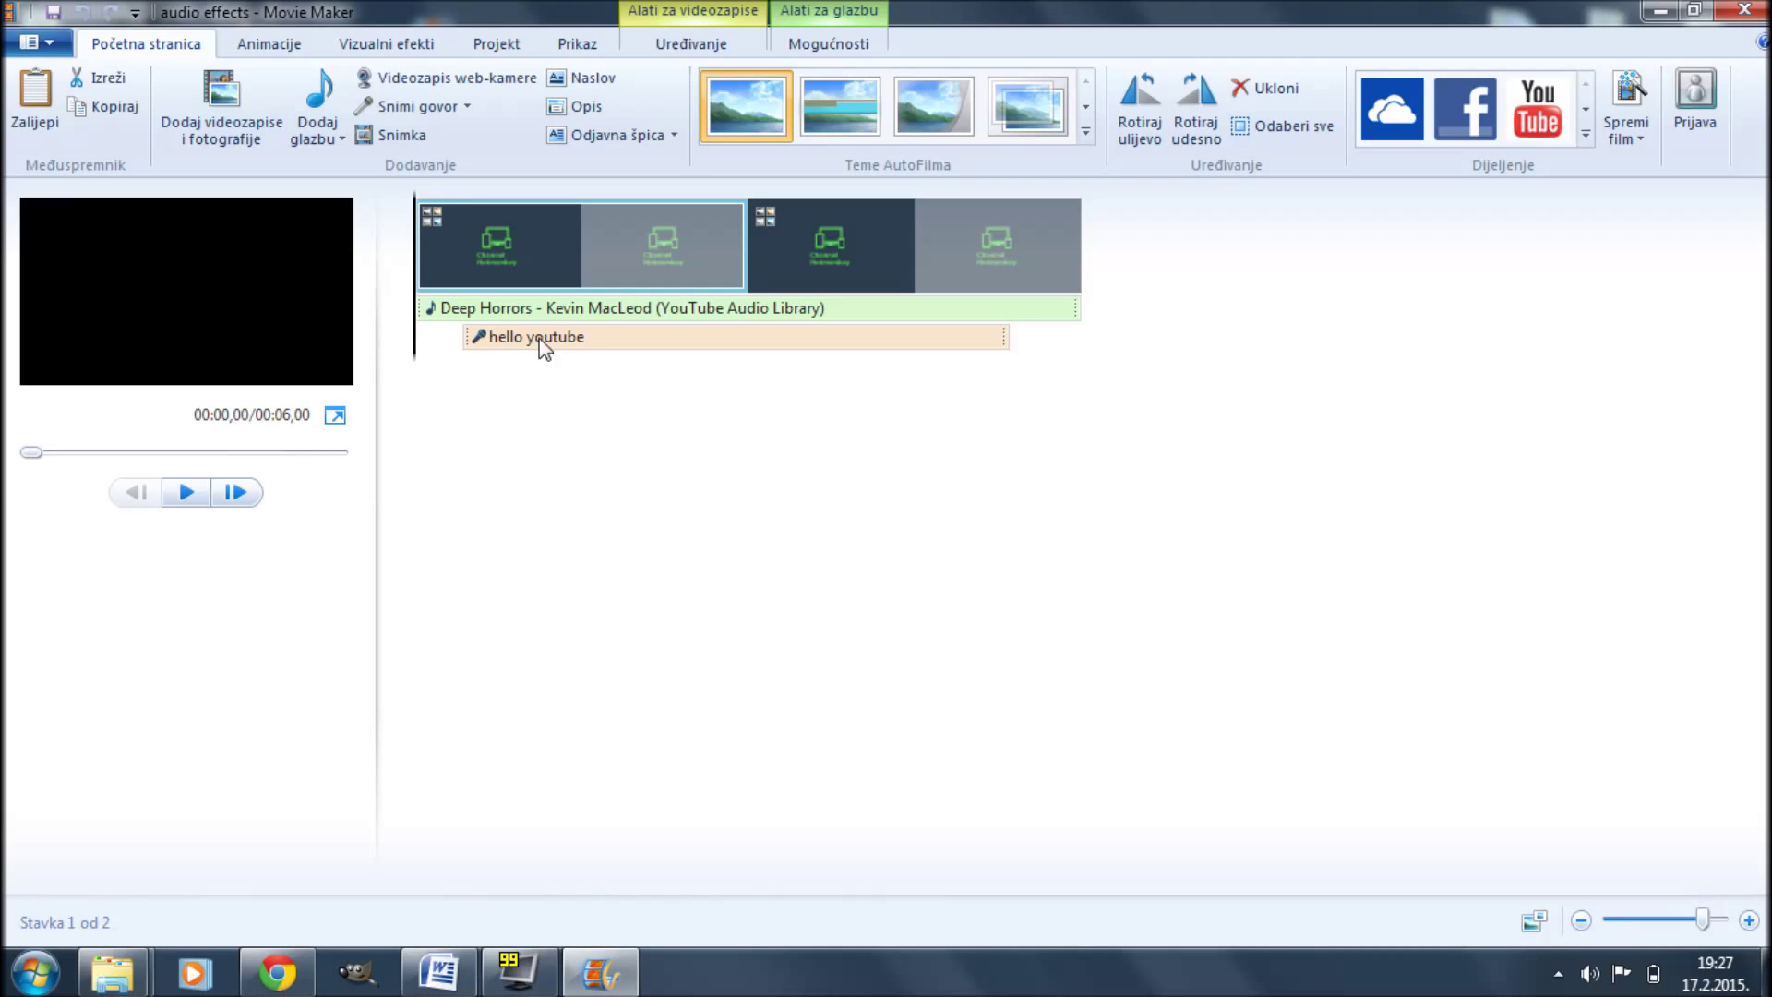
Delete the Deep Horrors music and hello youtube narration clips and rewind to the movie start.
click(538, 310)
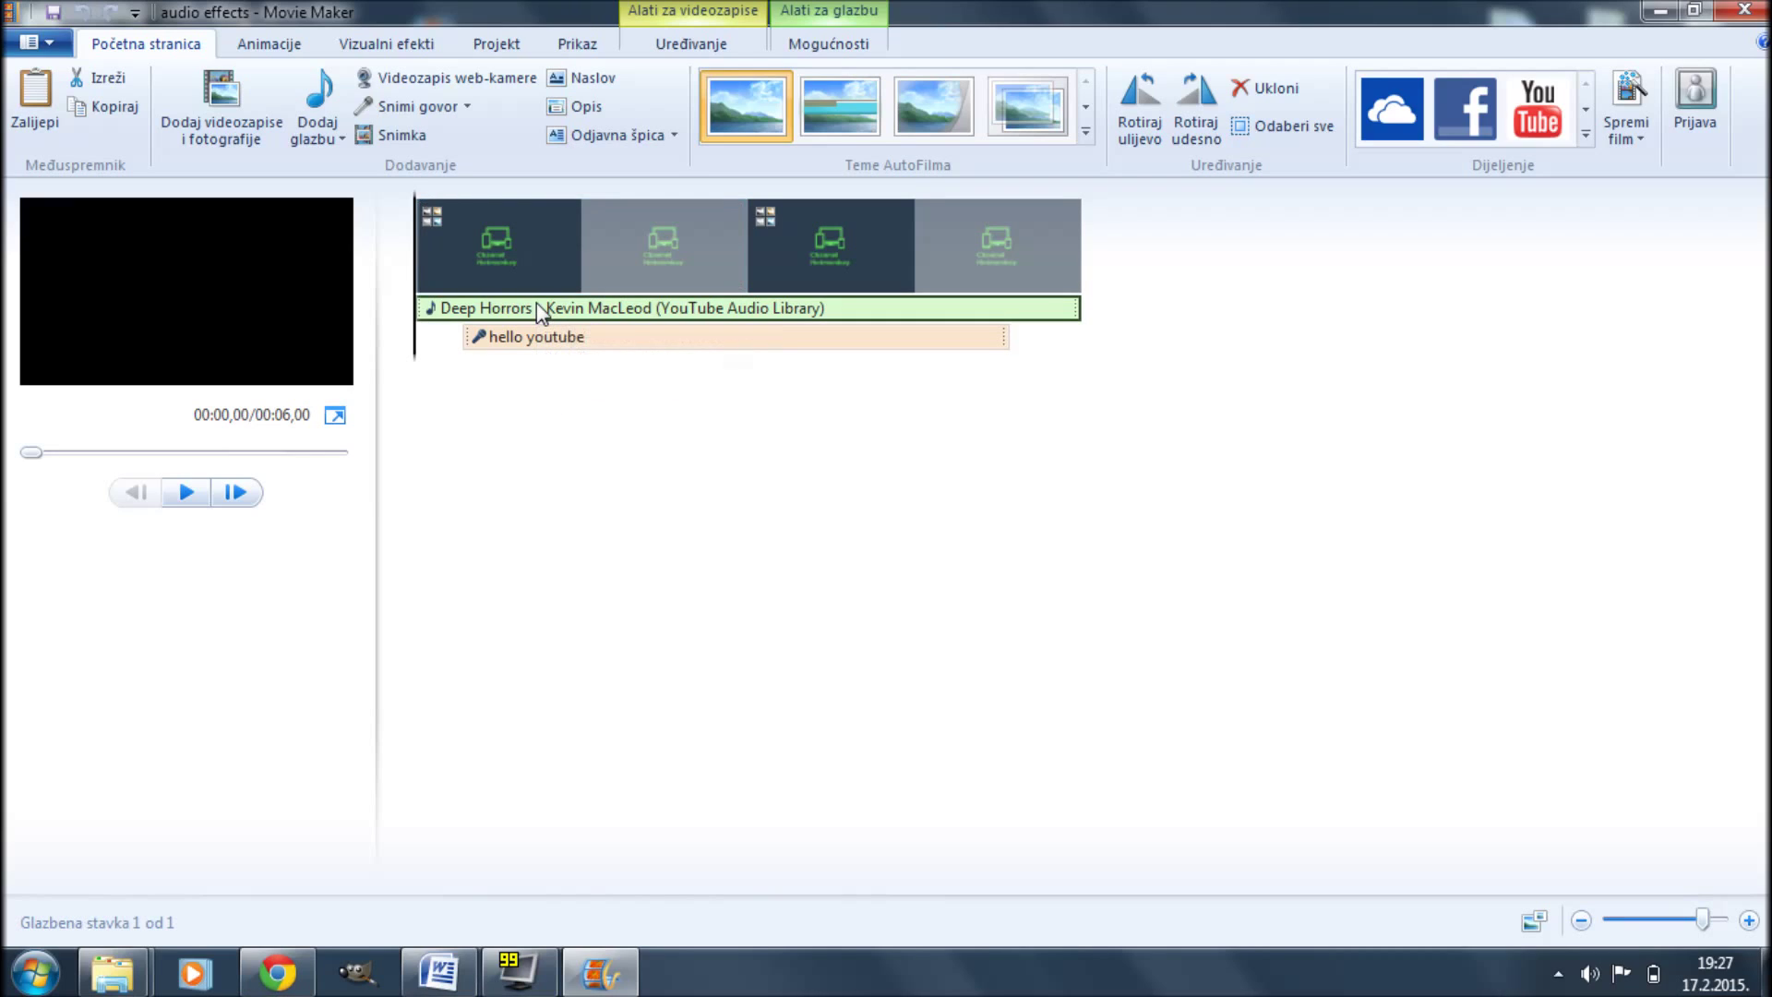
key(Delete)
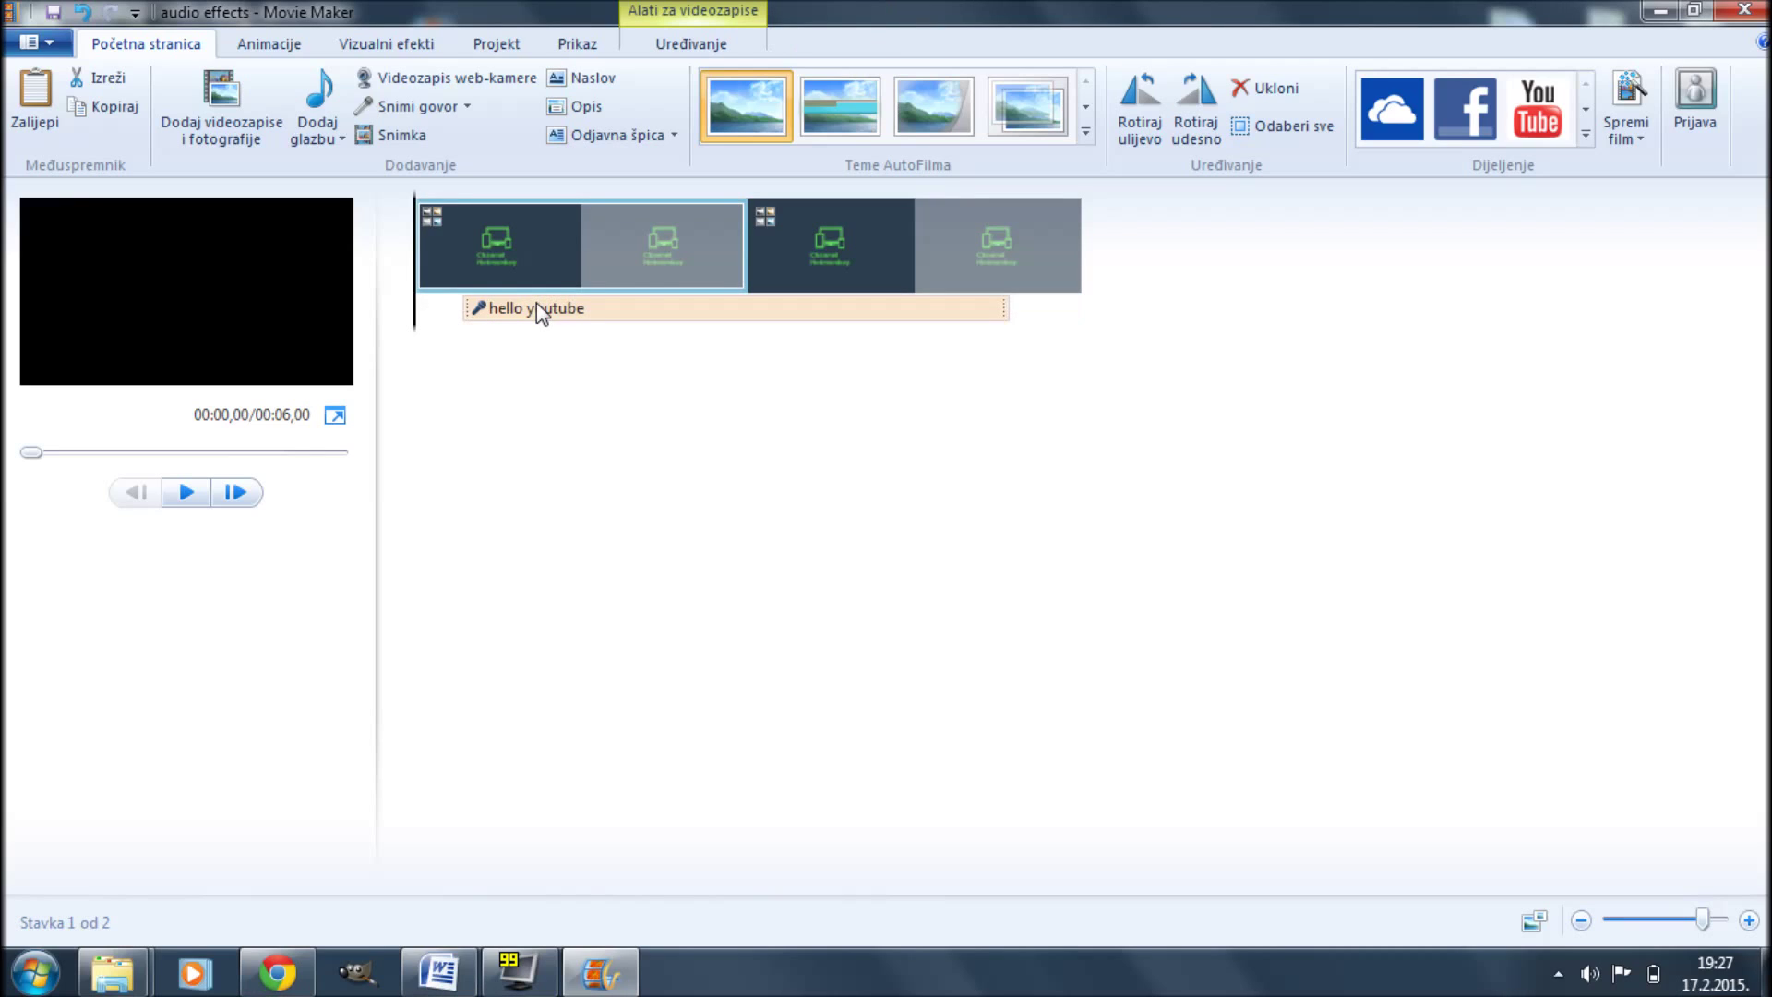
click(533, 315)
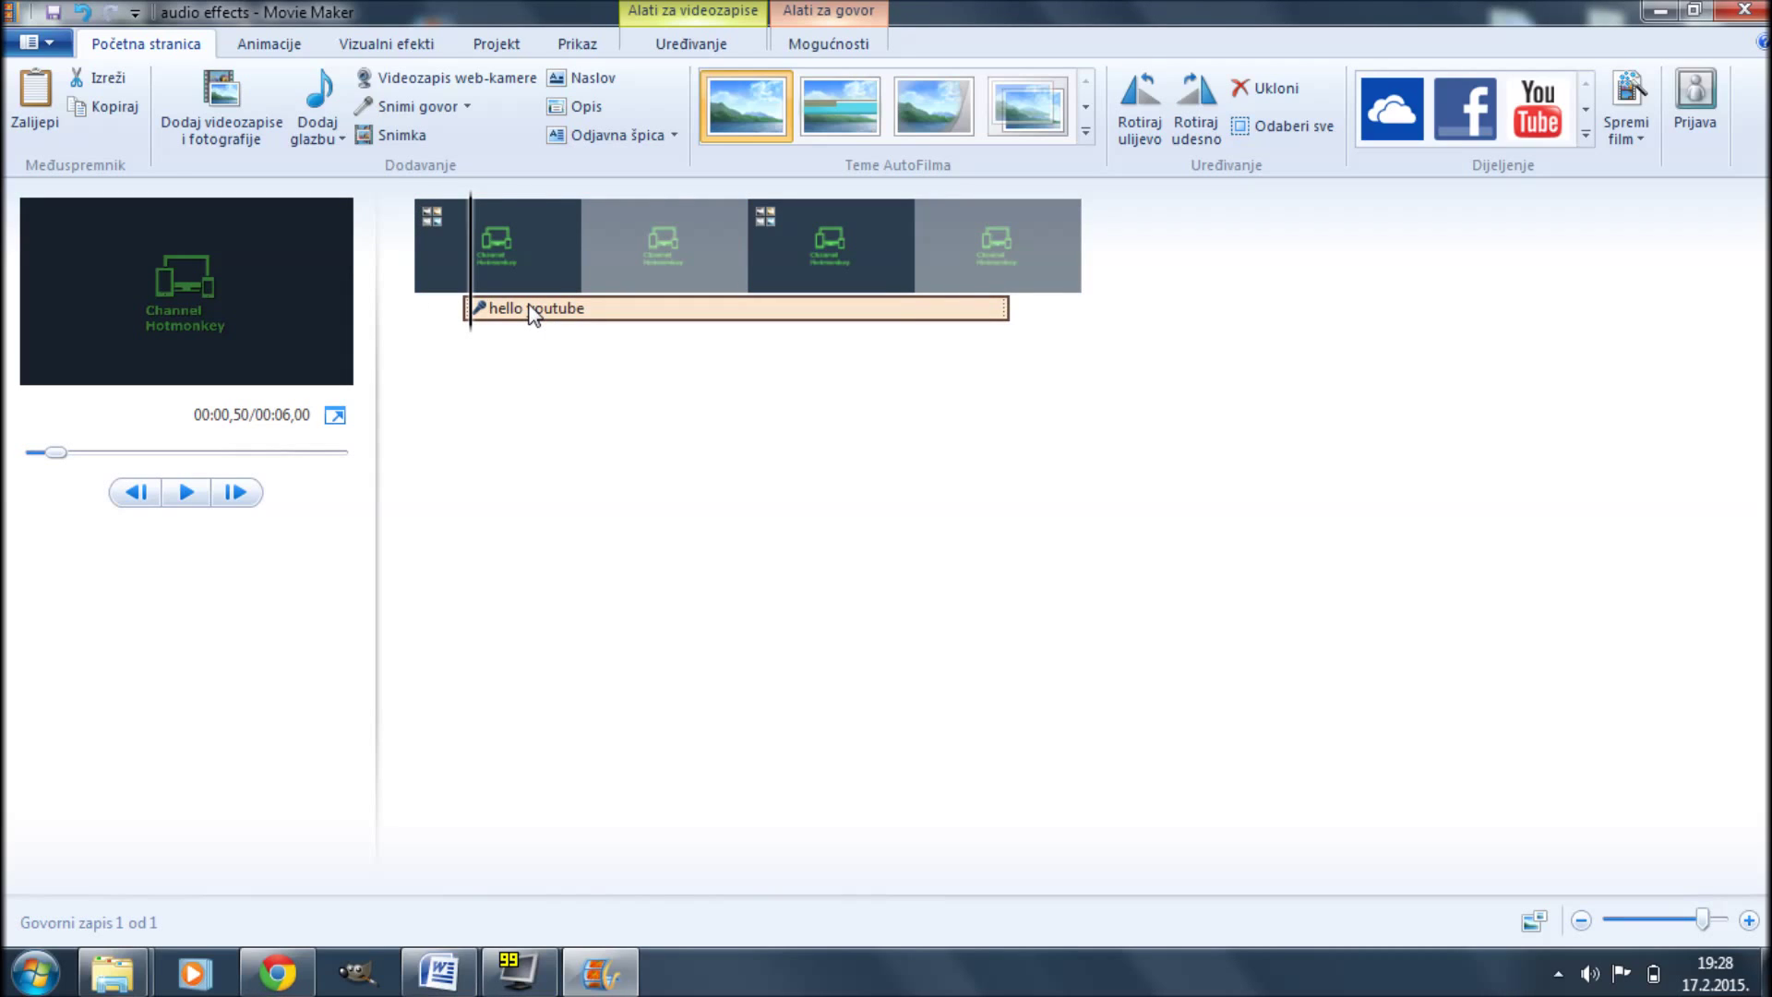
key(Delete)
click(450, 253)
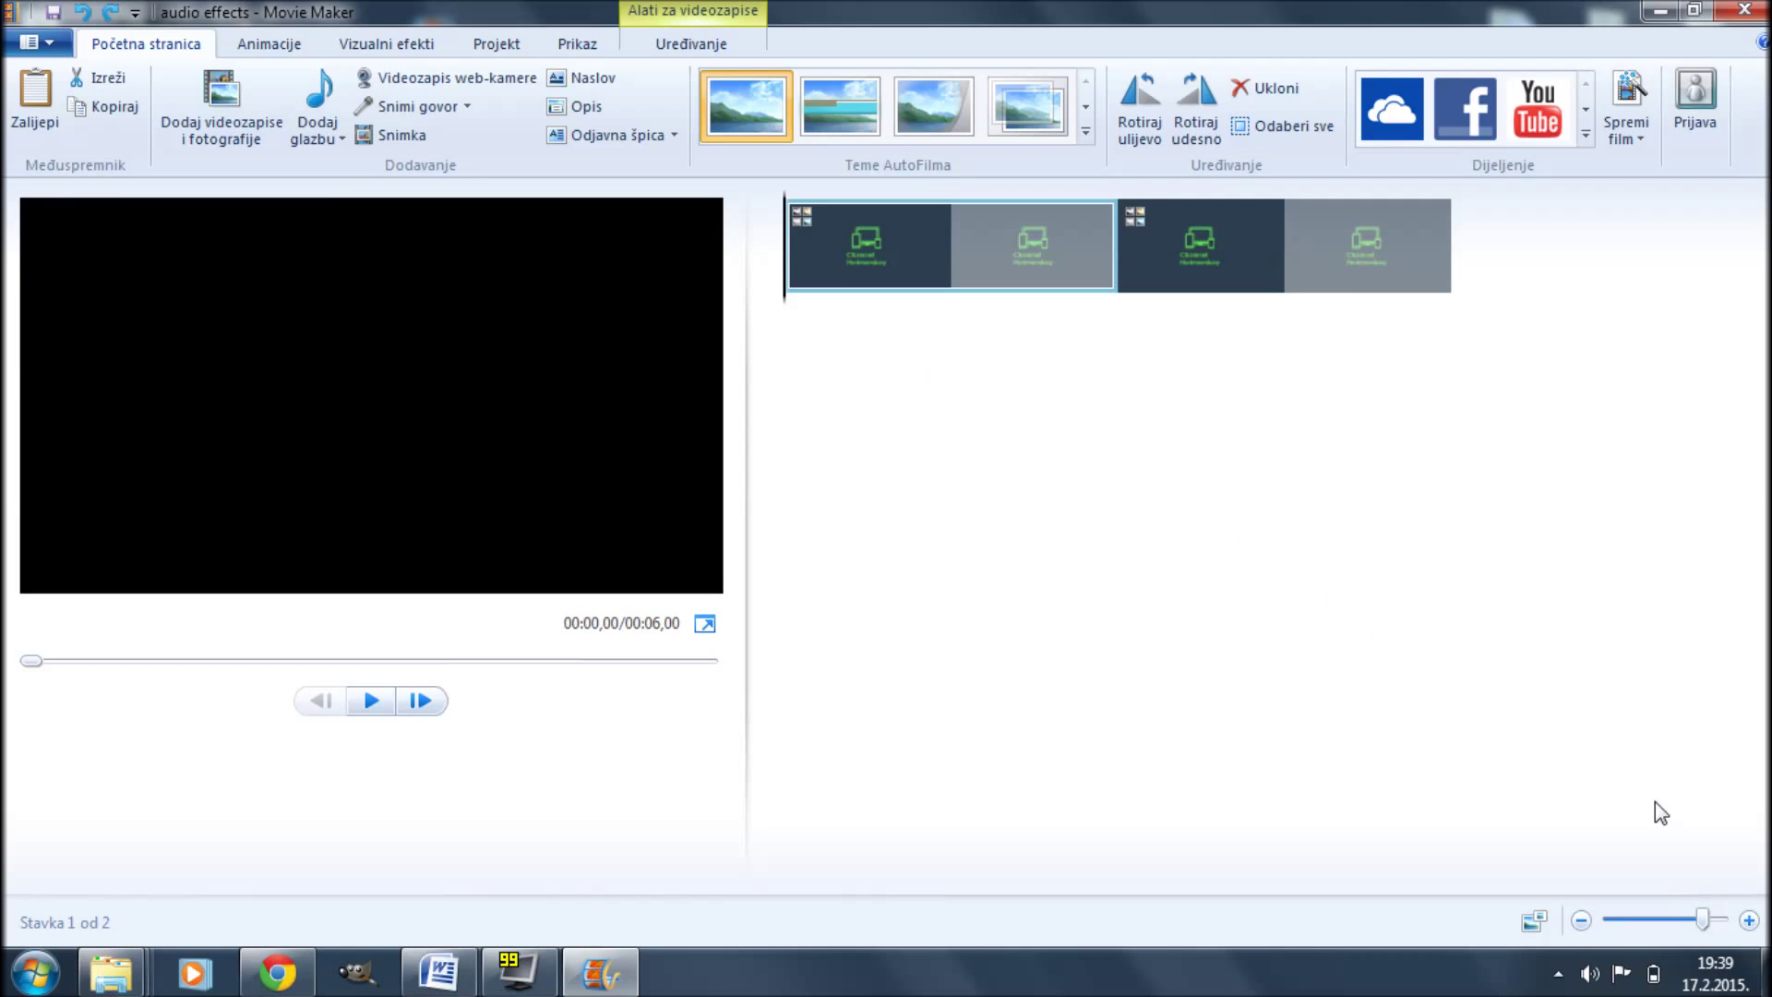
click(1765, 971)
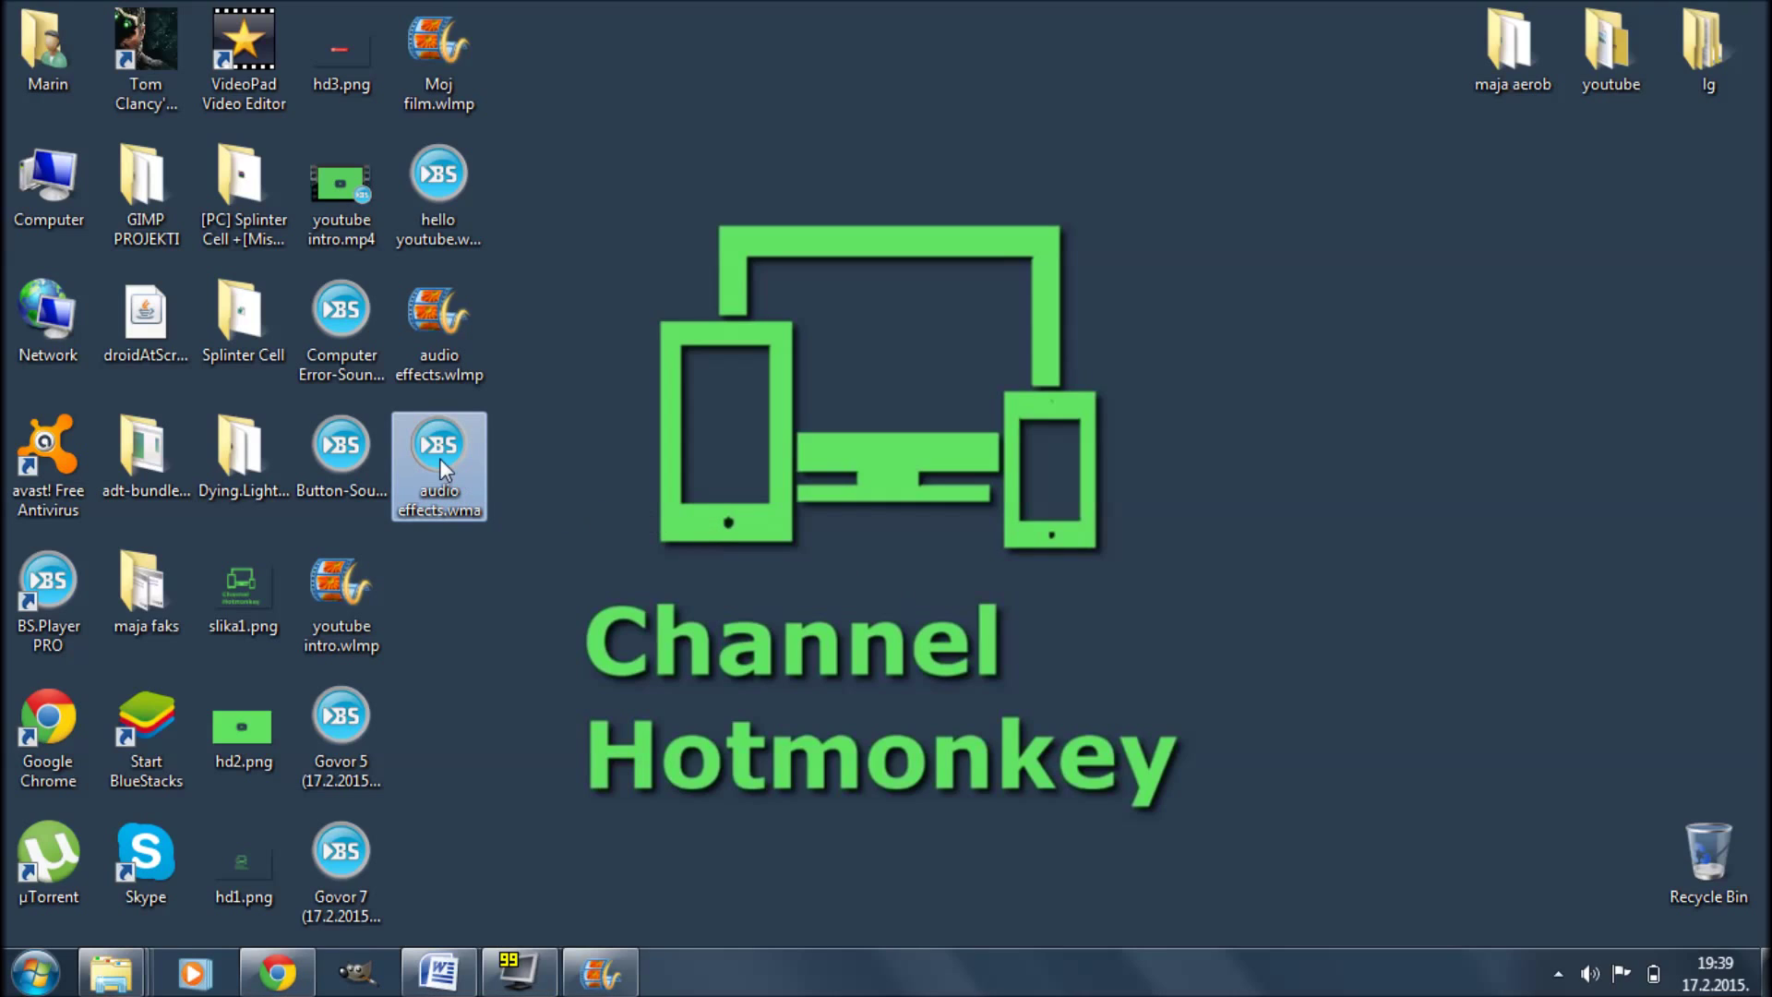
Drag audio effects.wma from the desktop into the project as its only music track.
drag(440, 457, 786, 401)
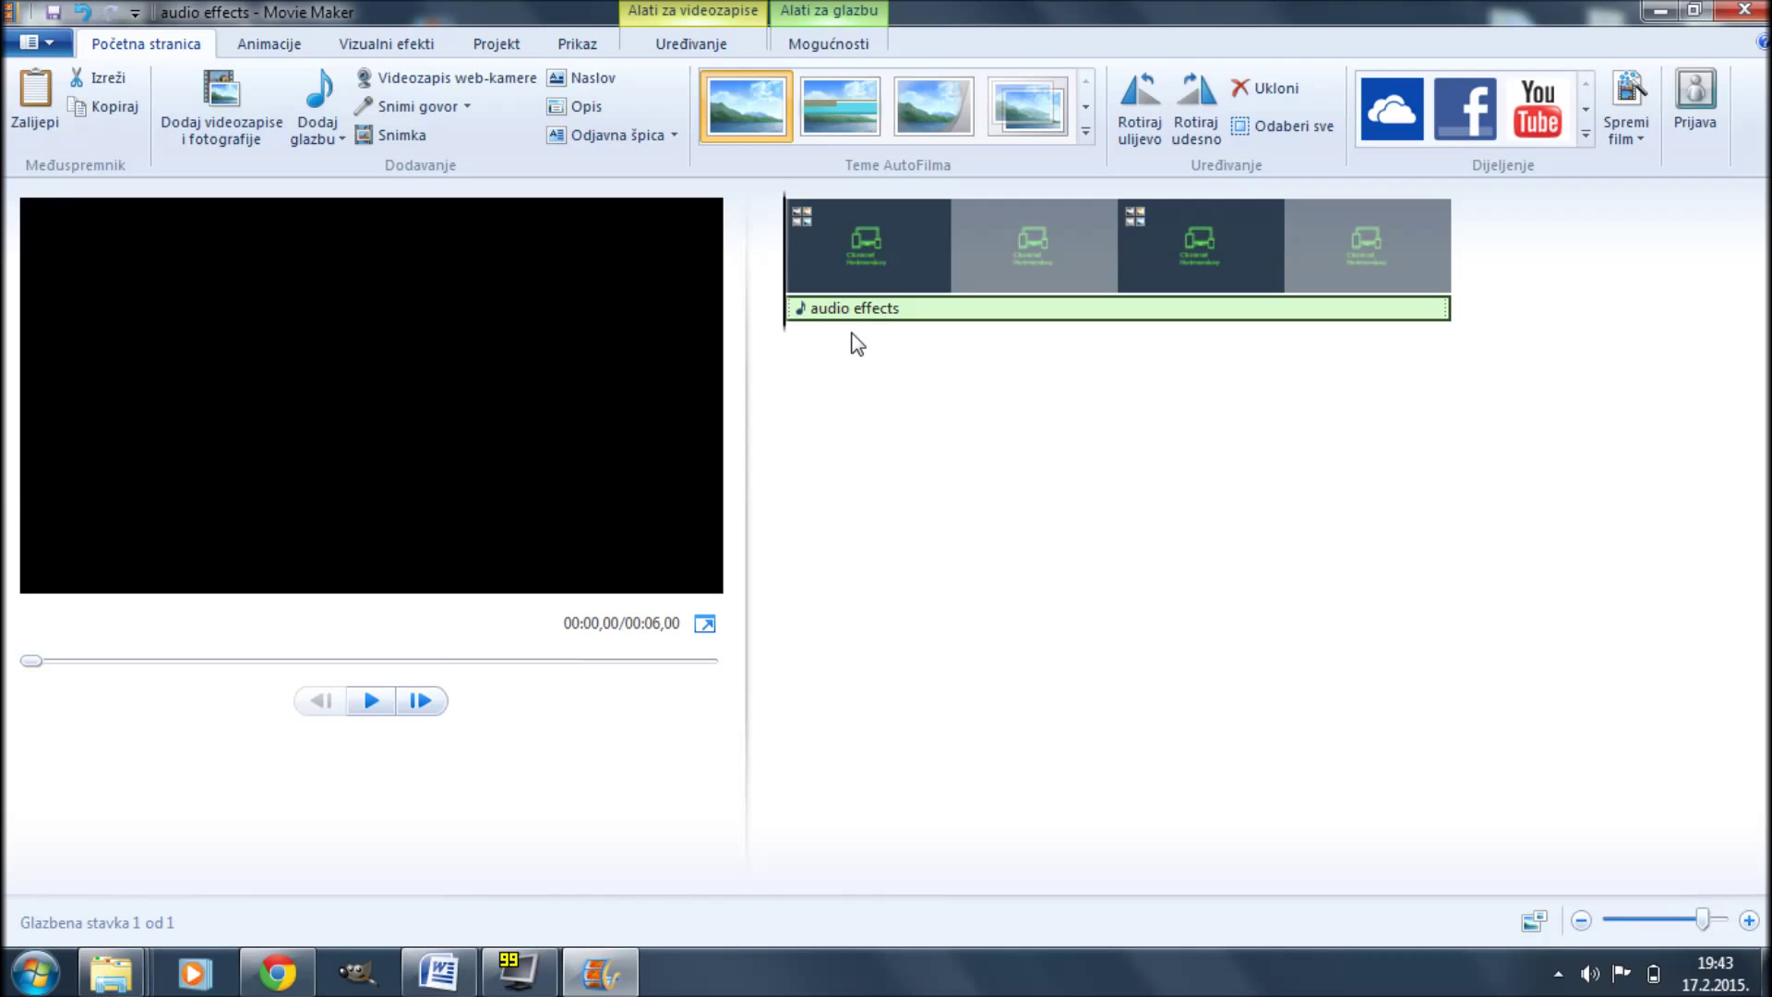
Add Computer Error-SoundBible.com-399240903.wav as a narration sound through Add sound.
click(467, 106)
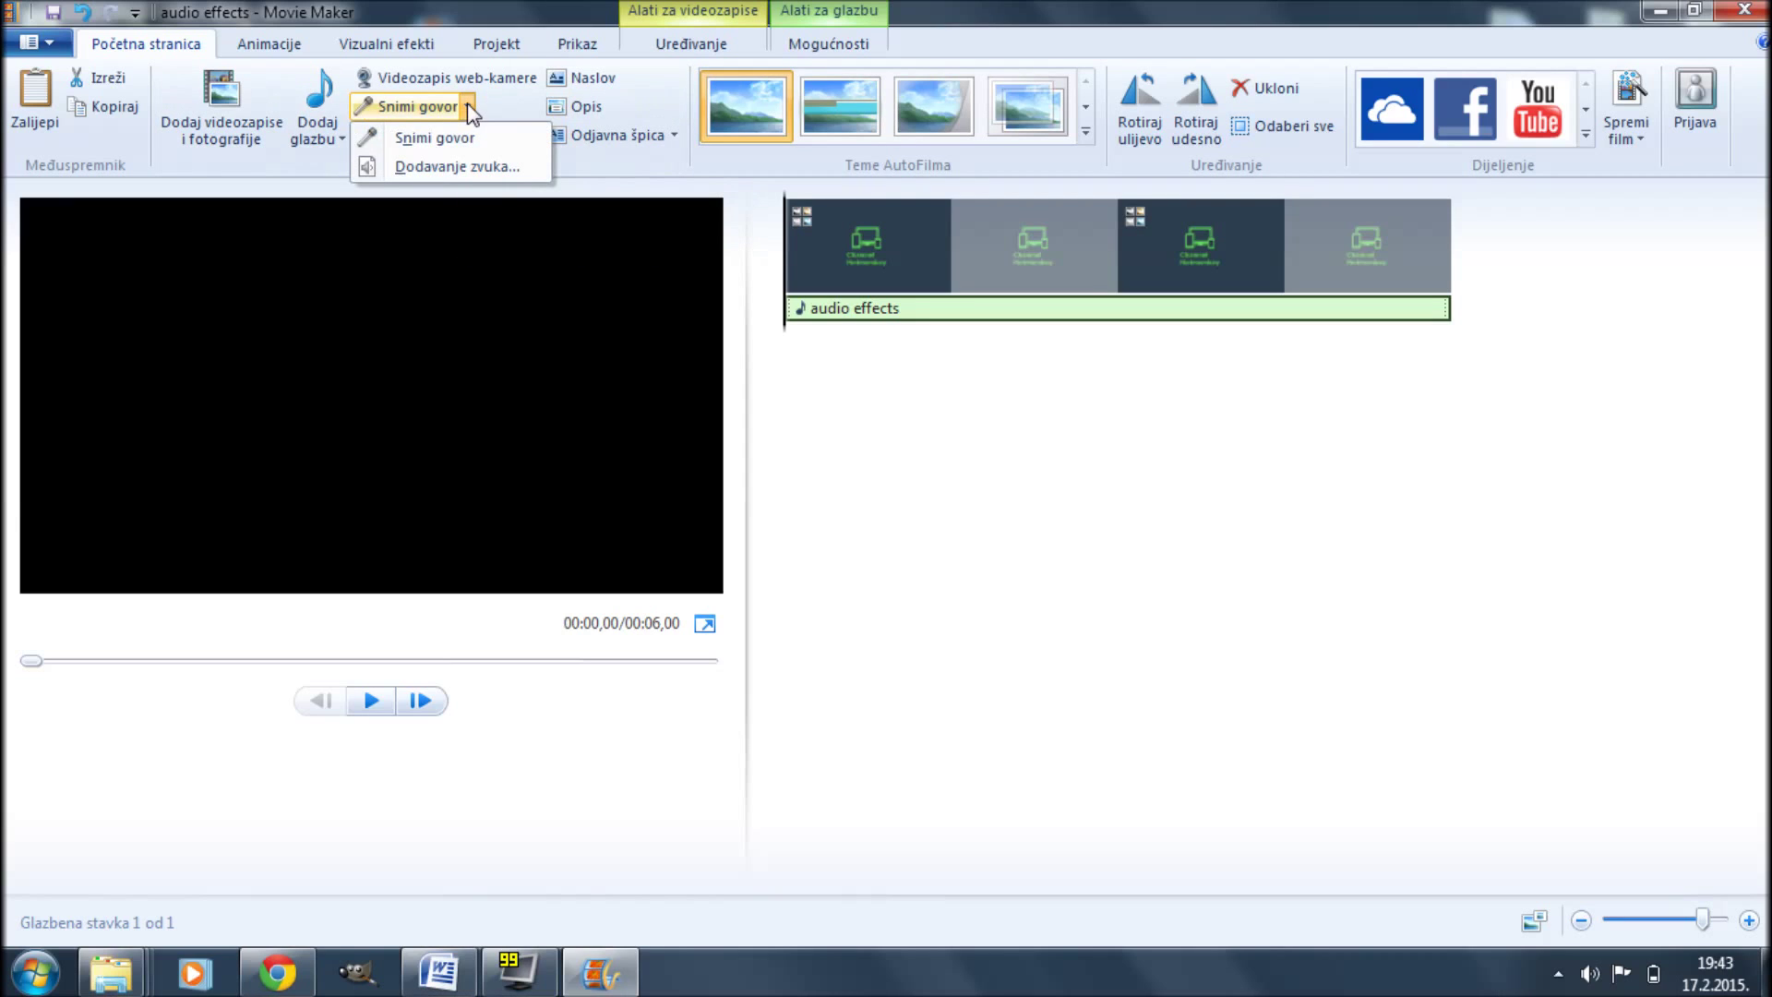
click(454, 168)
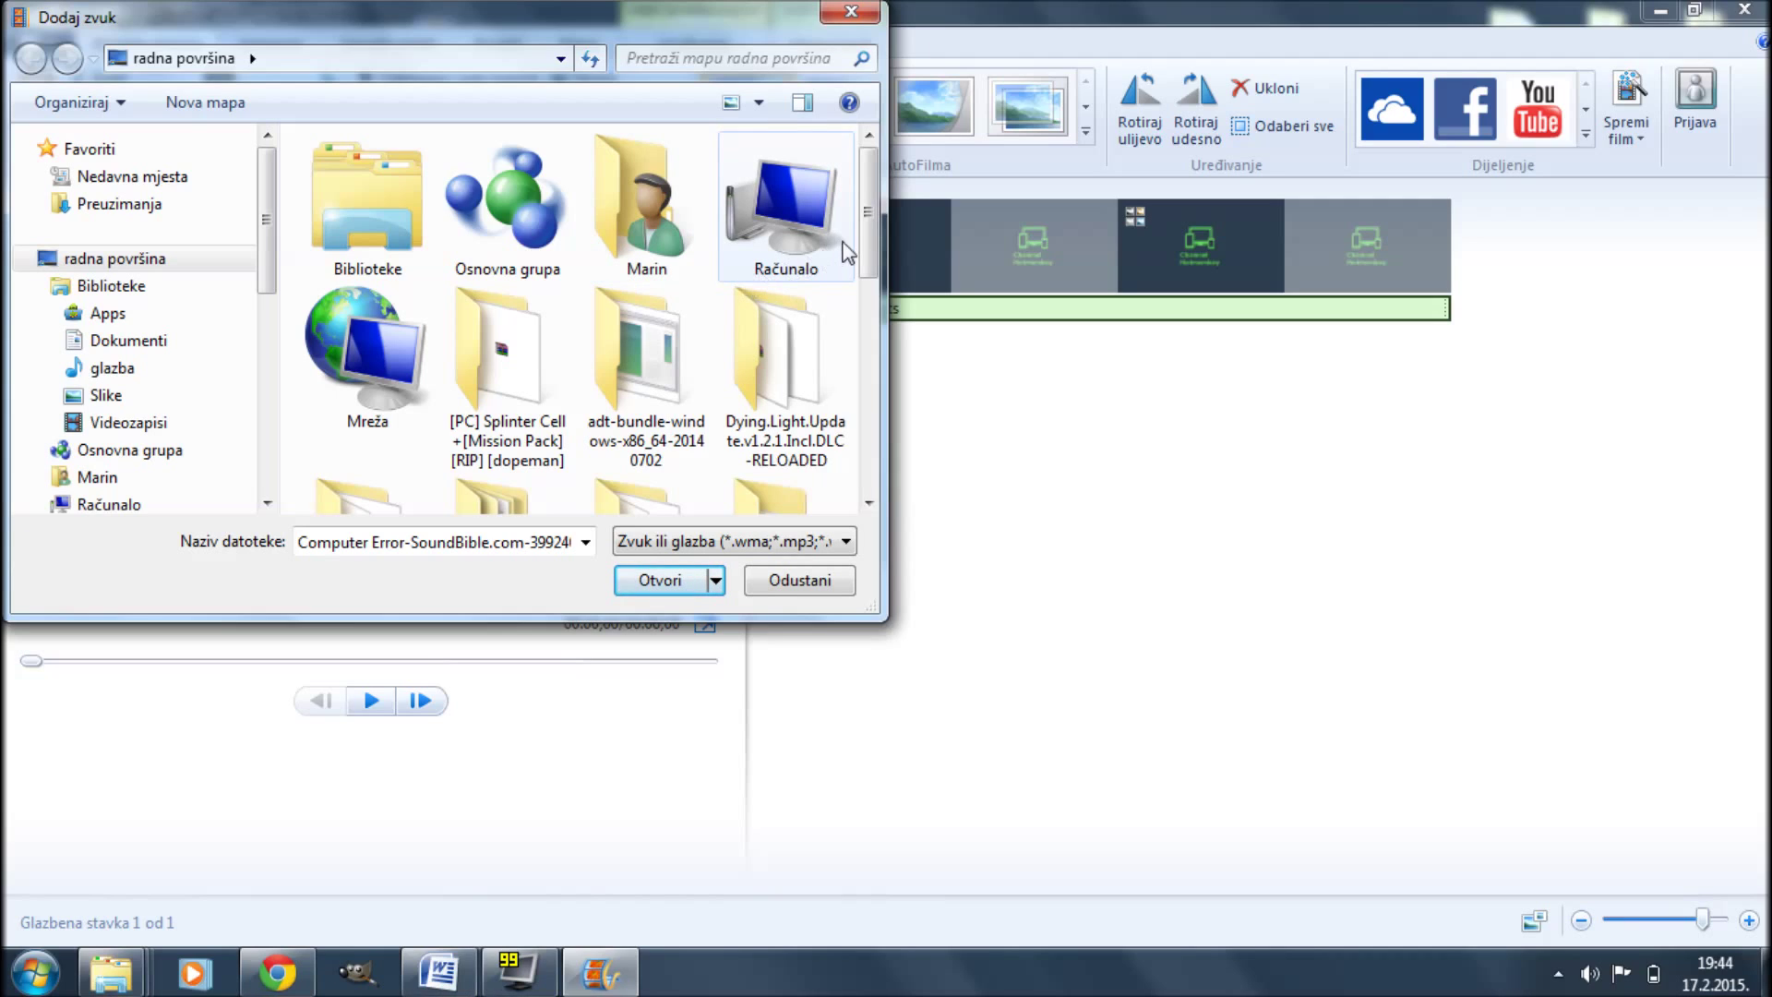
drag(868, 249, 888, 486)
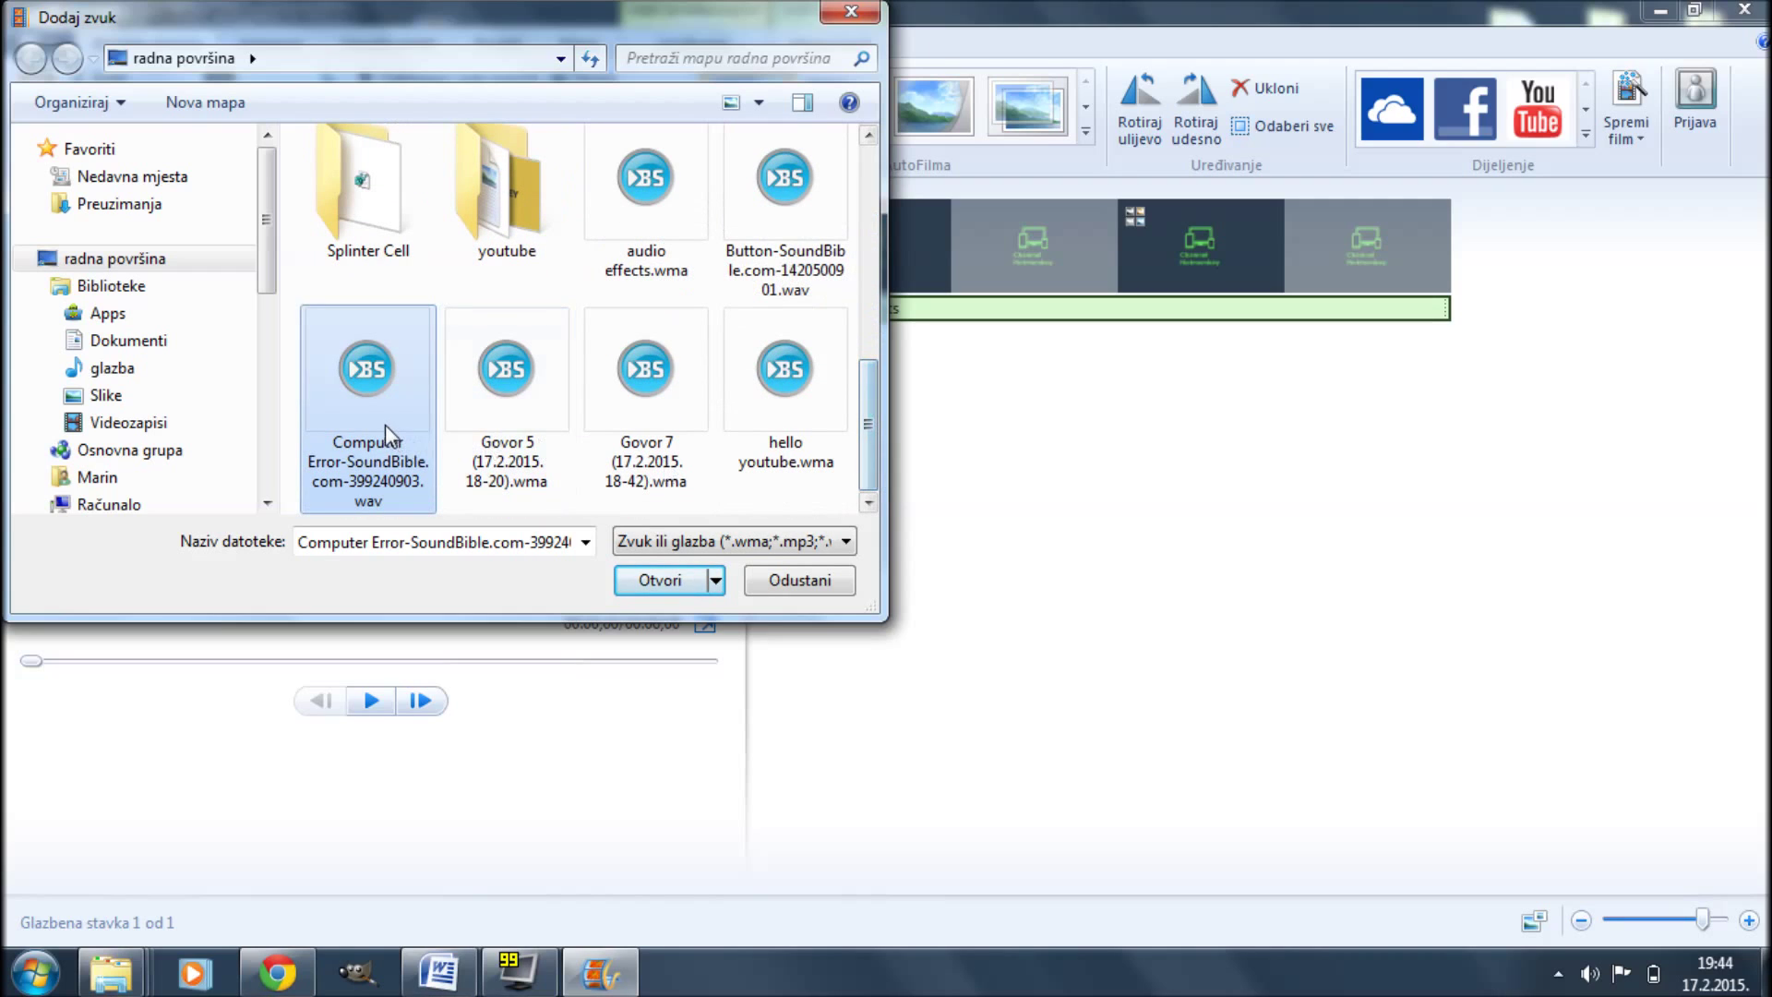
click(681, 587)
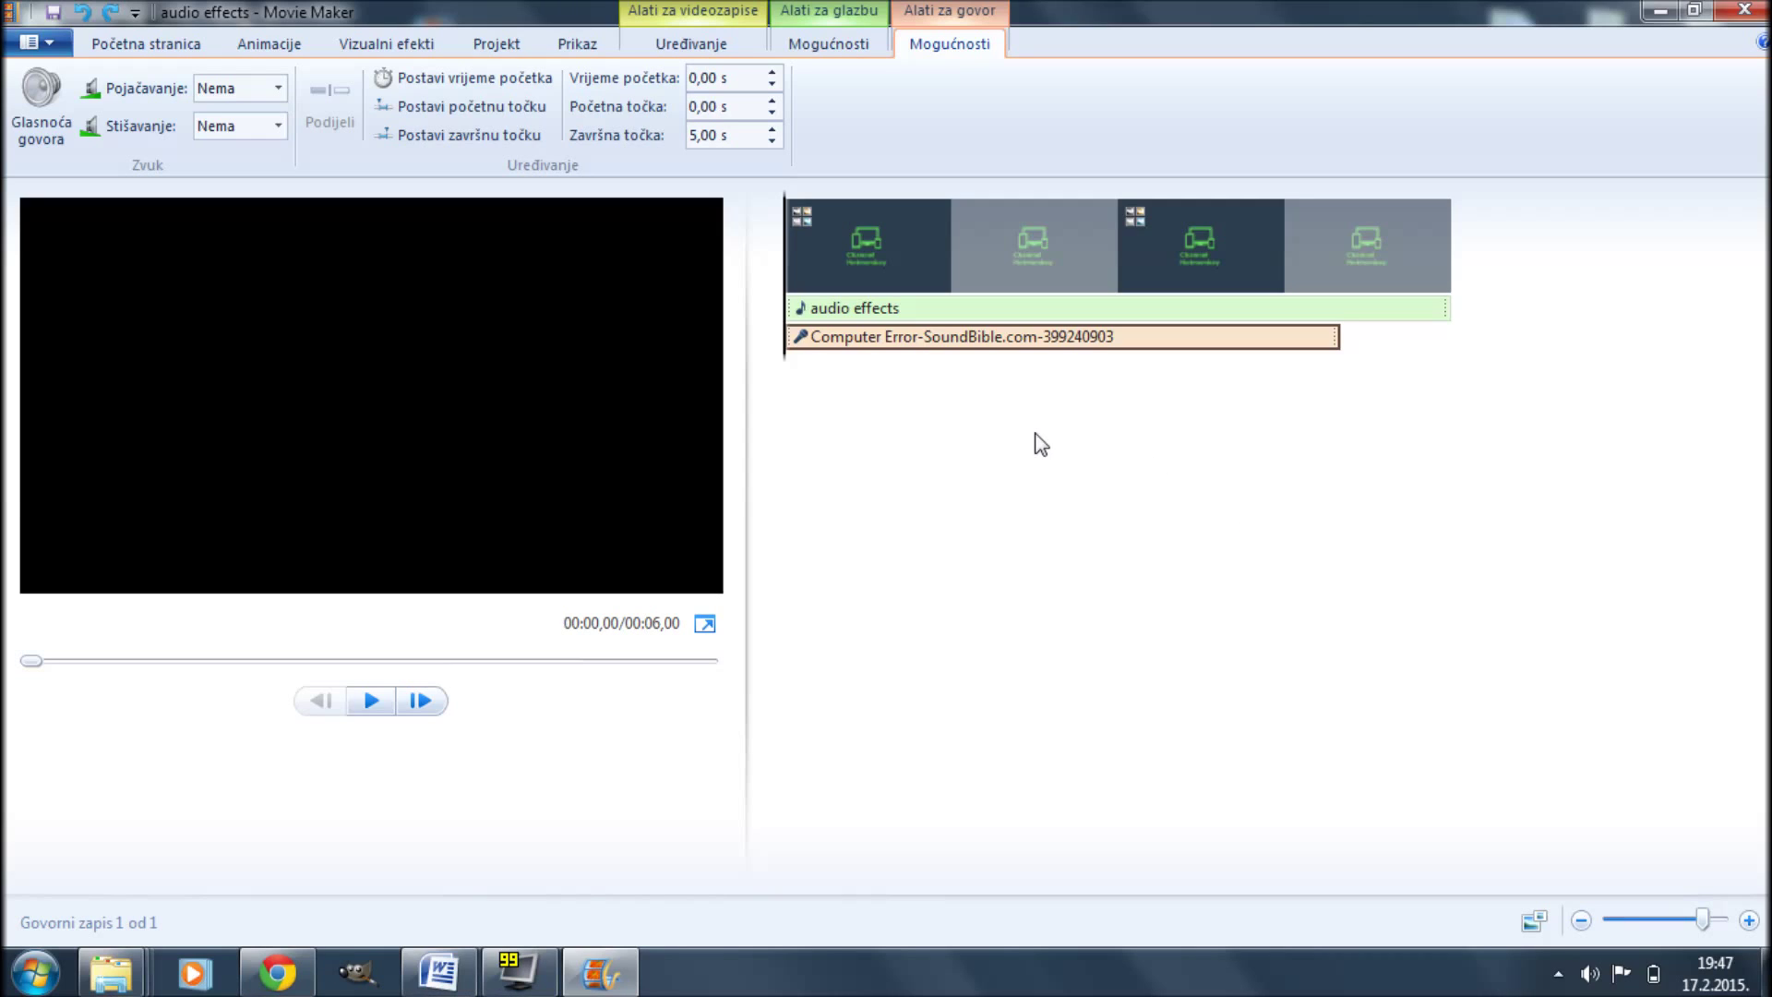
Split the Computer Error narration at about 0.83 s and delete the trailing part.
click(836, 265)
click(877, 269)
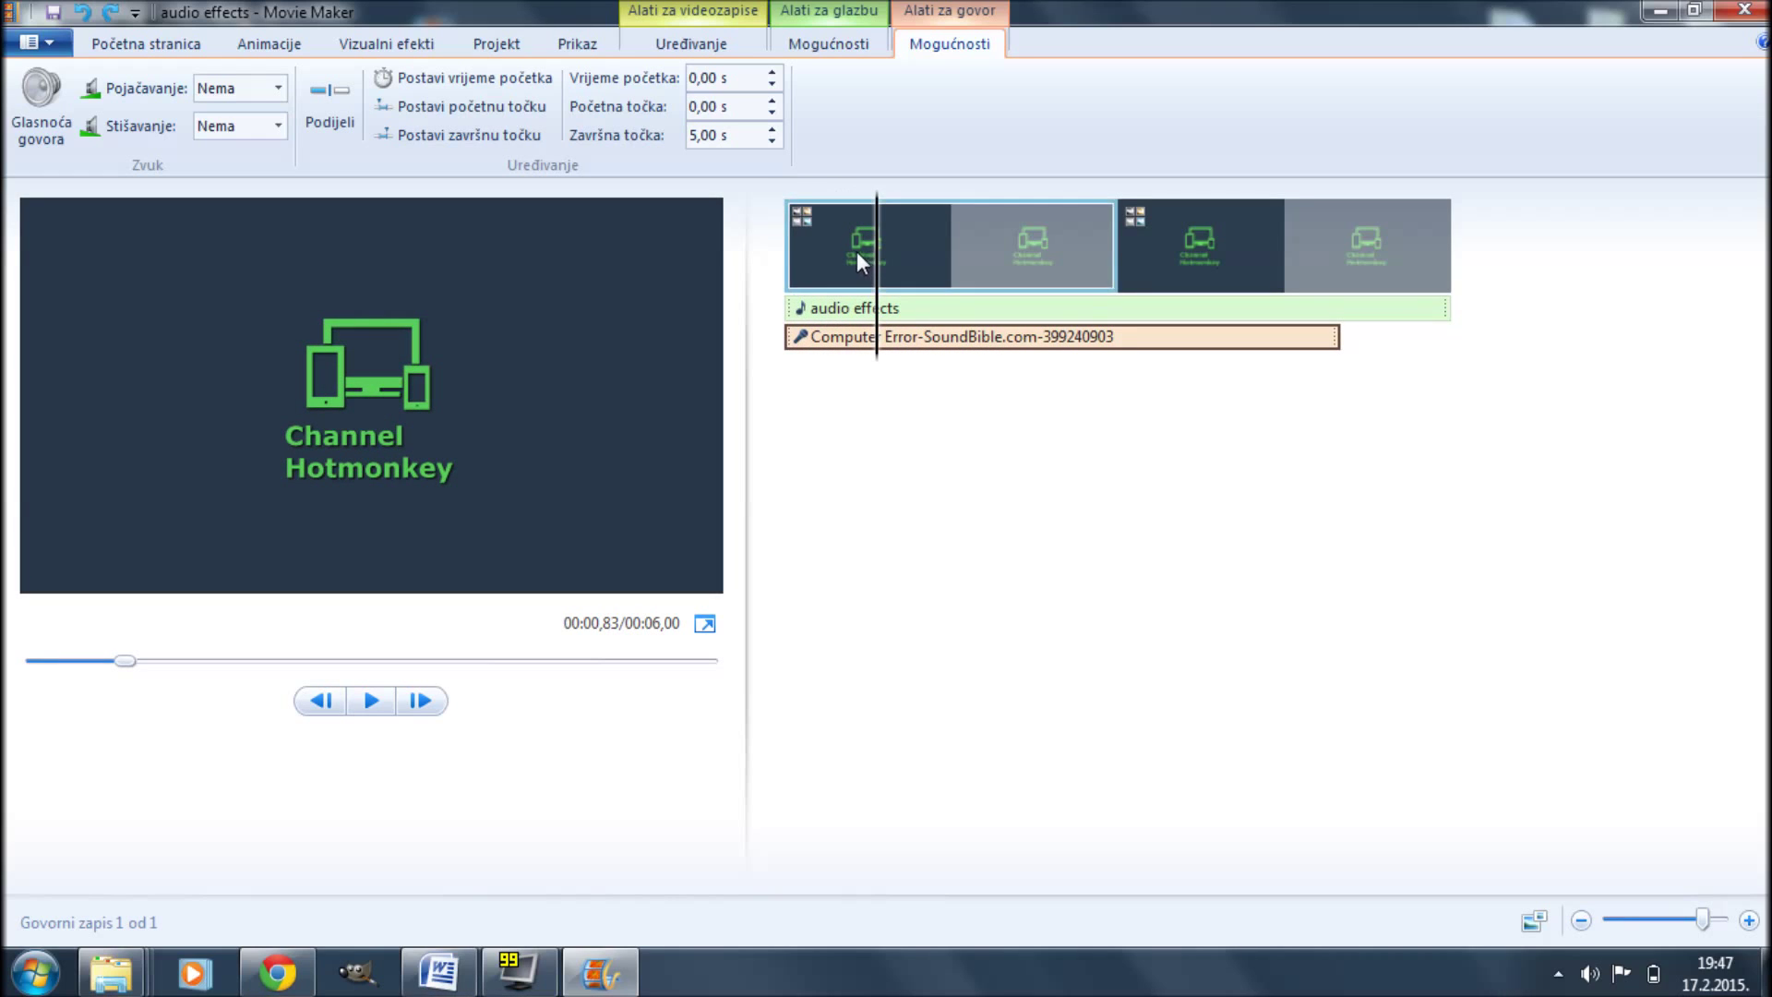
key(m)
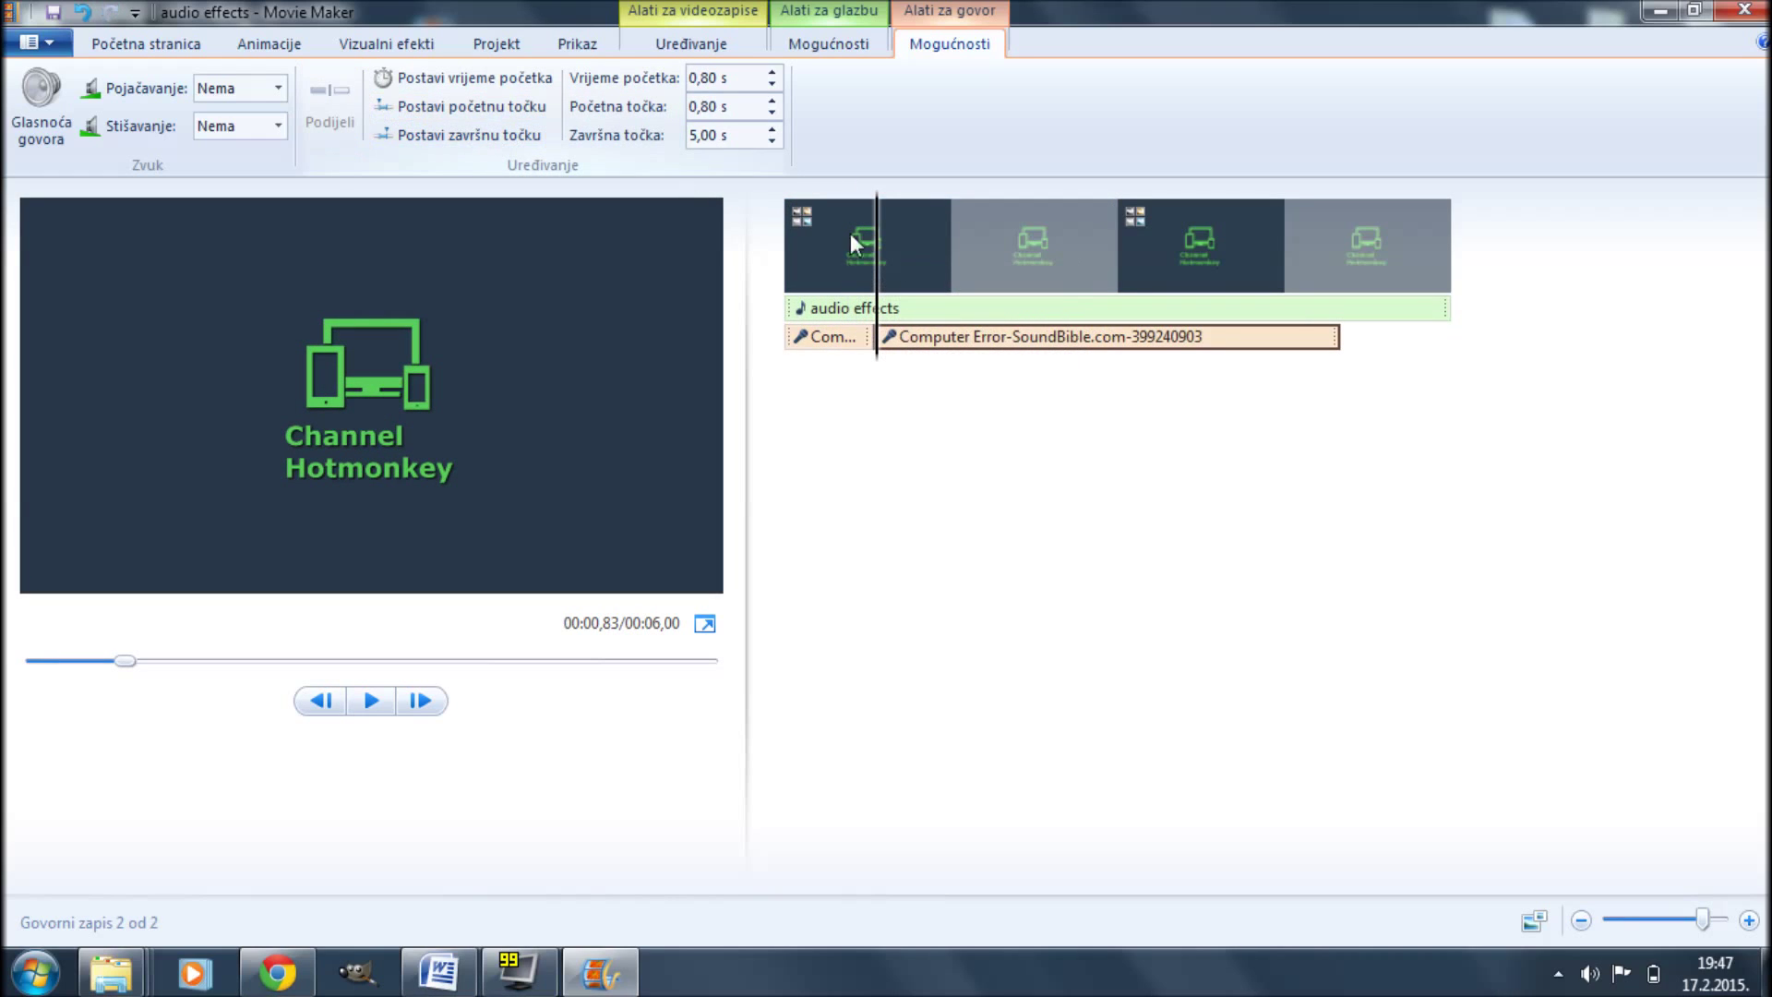
key(Delete)
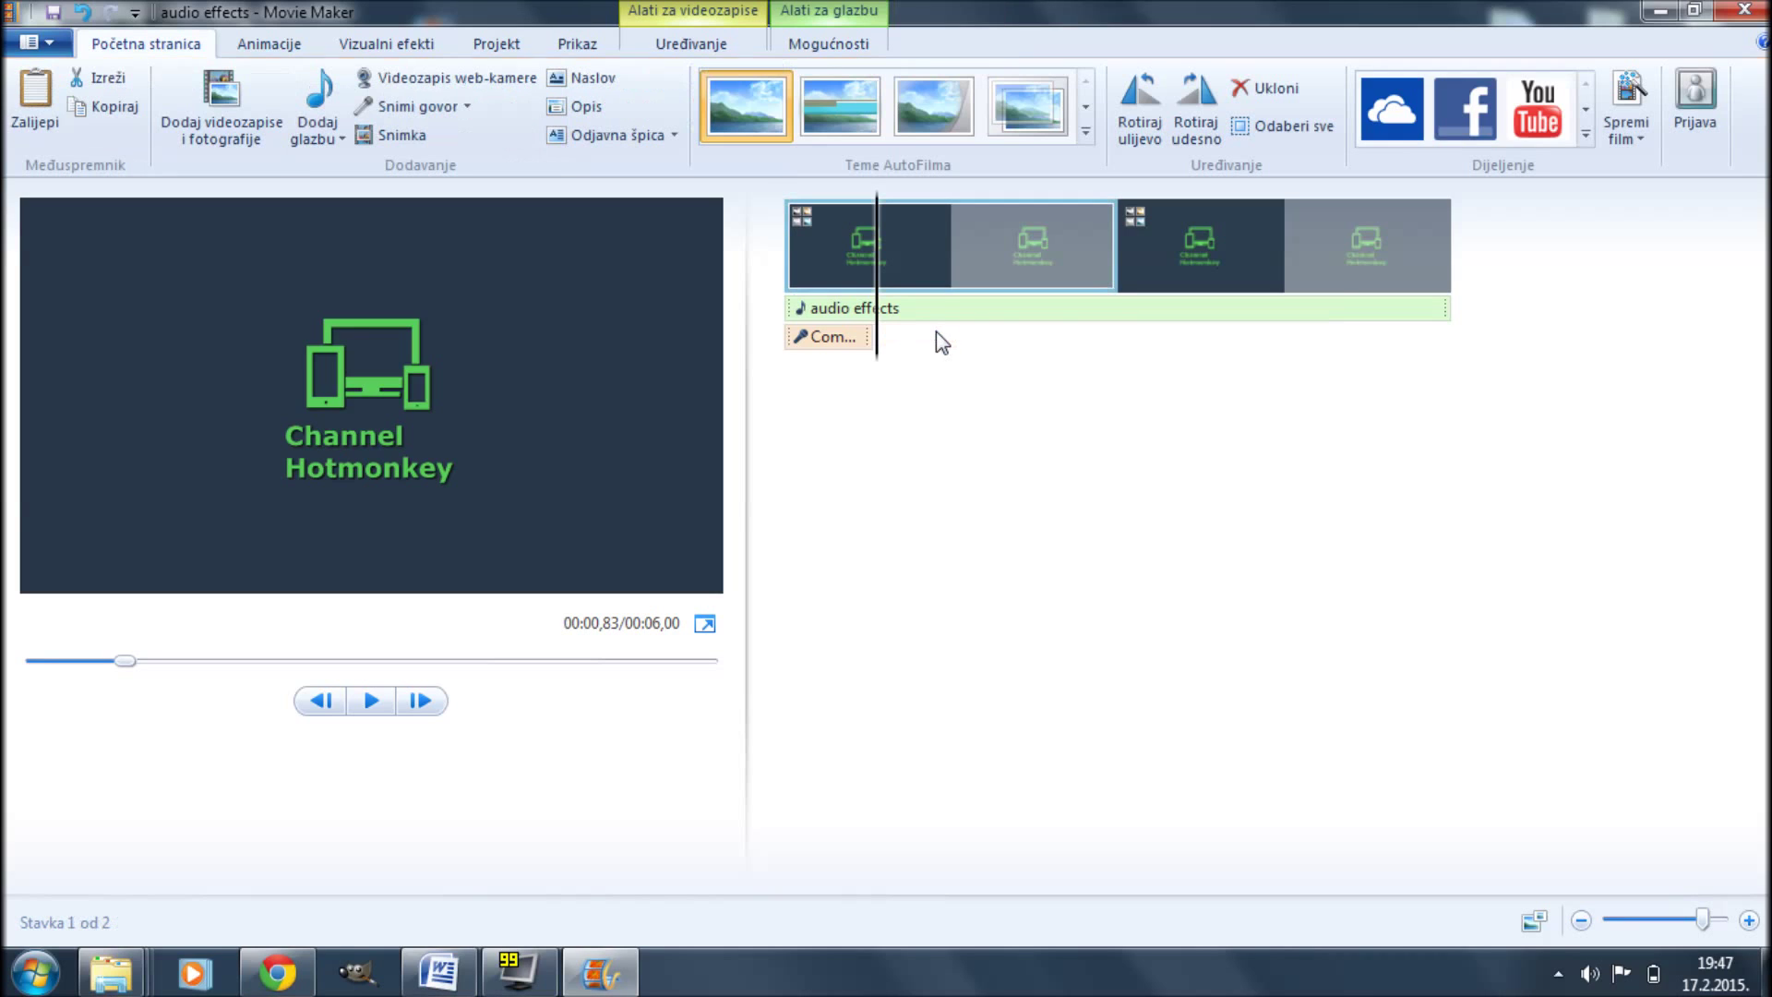
Move the short Computer Error piece to start near 5.51 s and preview the movie.
drag(821, 343, 1356, 349)
click(1057, 461)
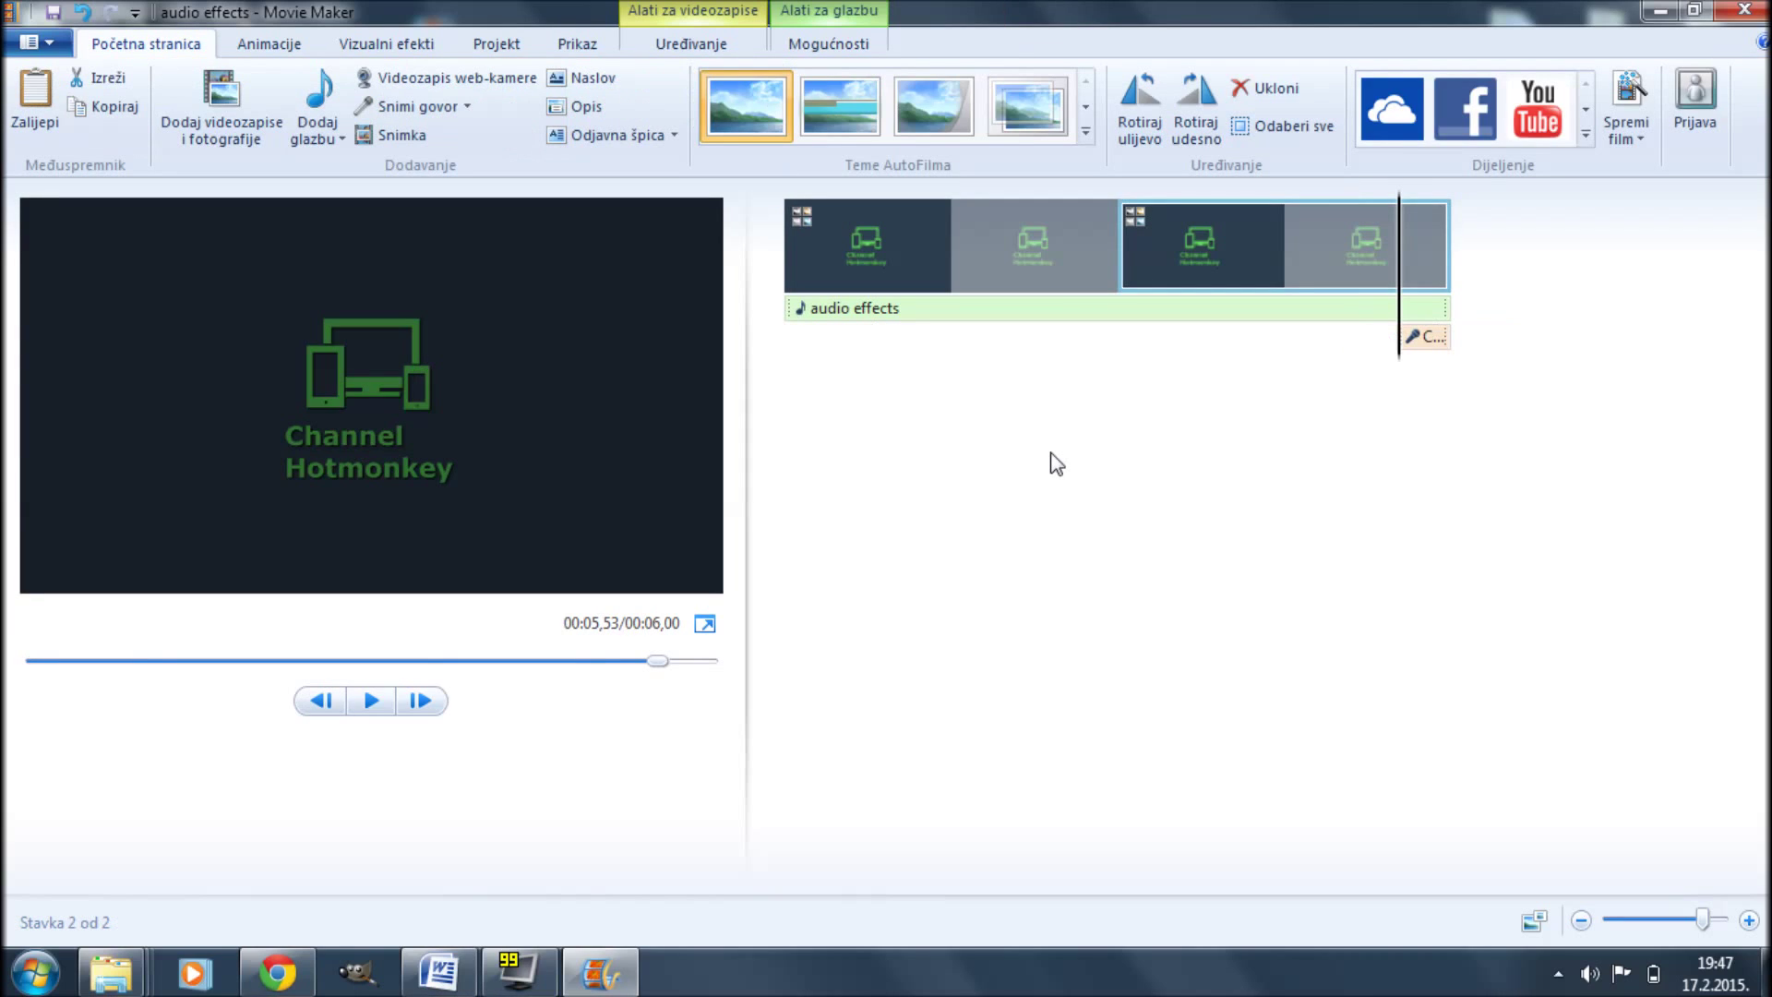
click(867, 254)
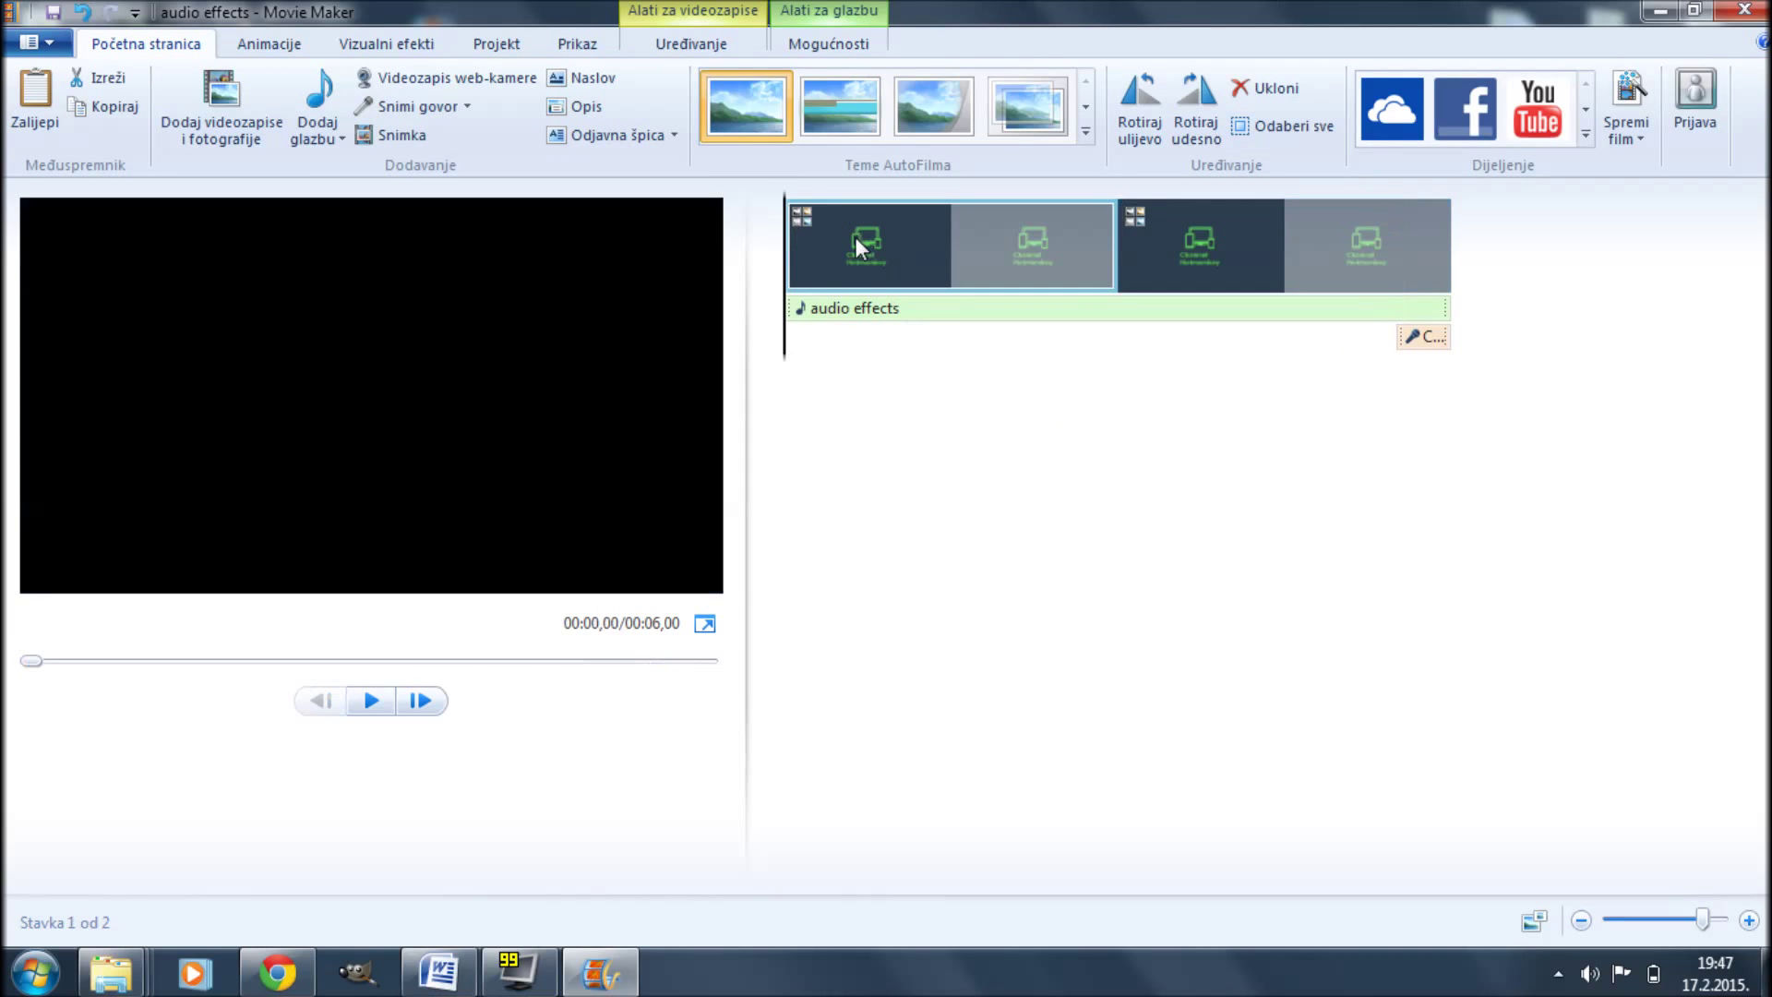
click(372, 700)
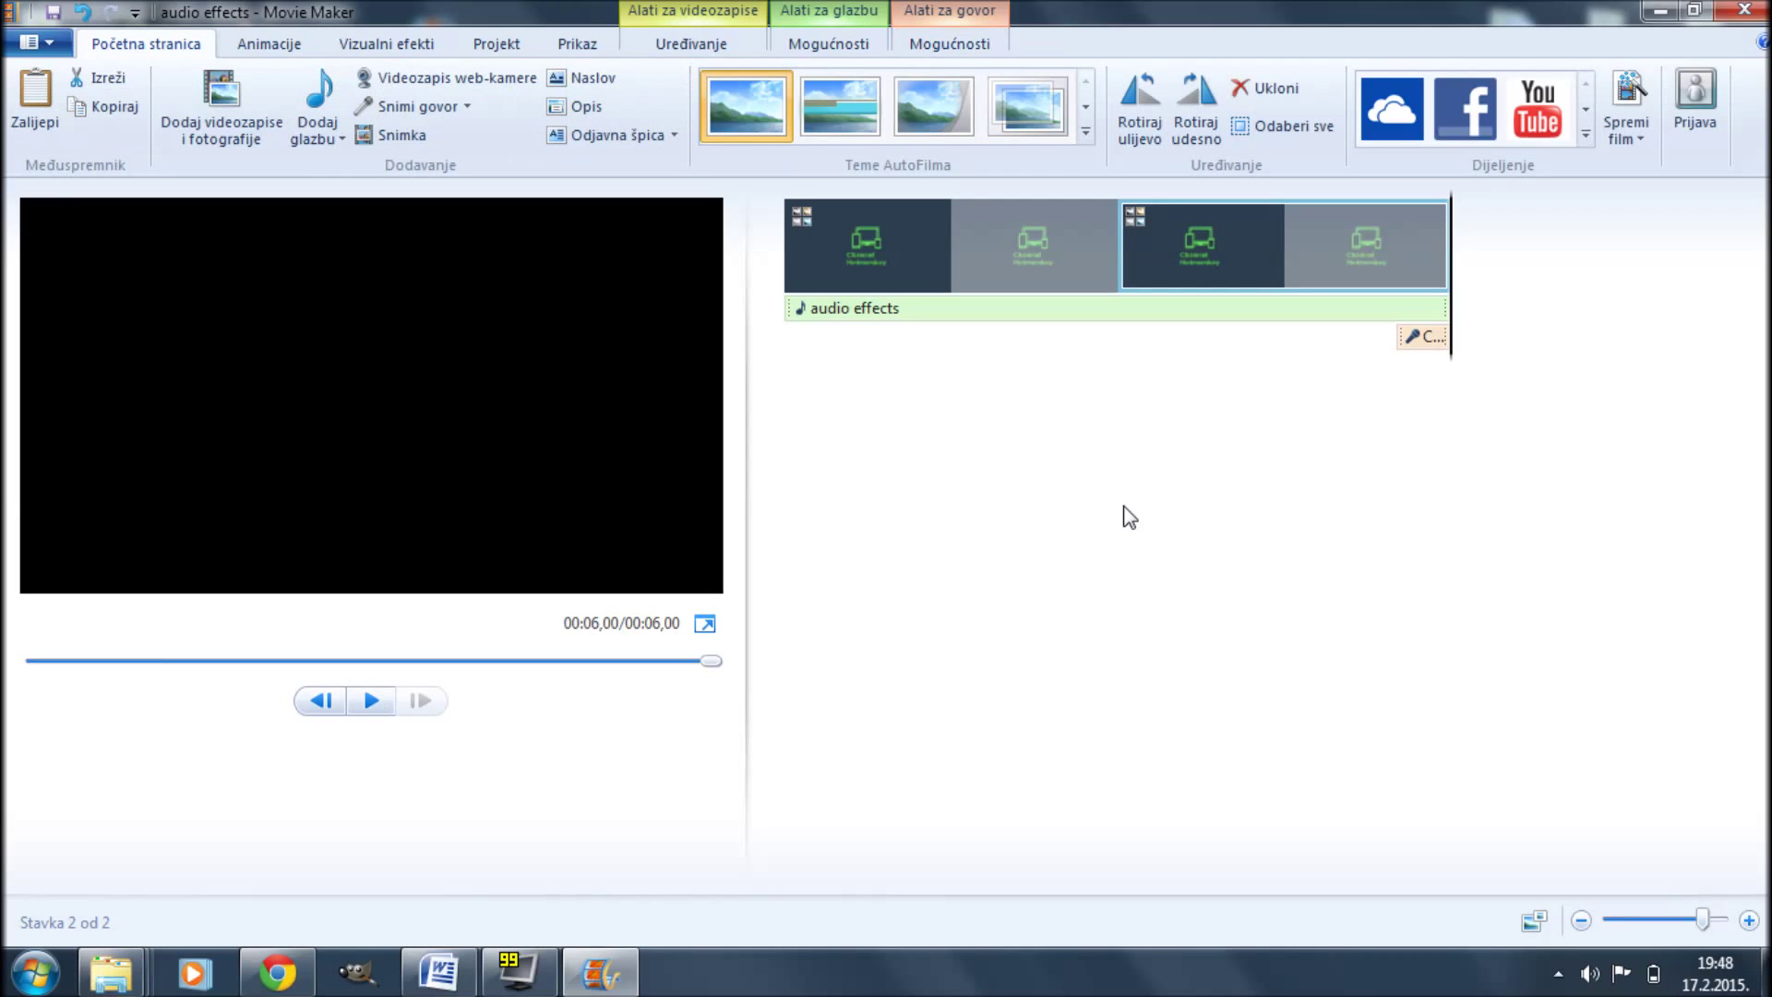
click(1621, 141)
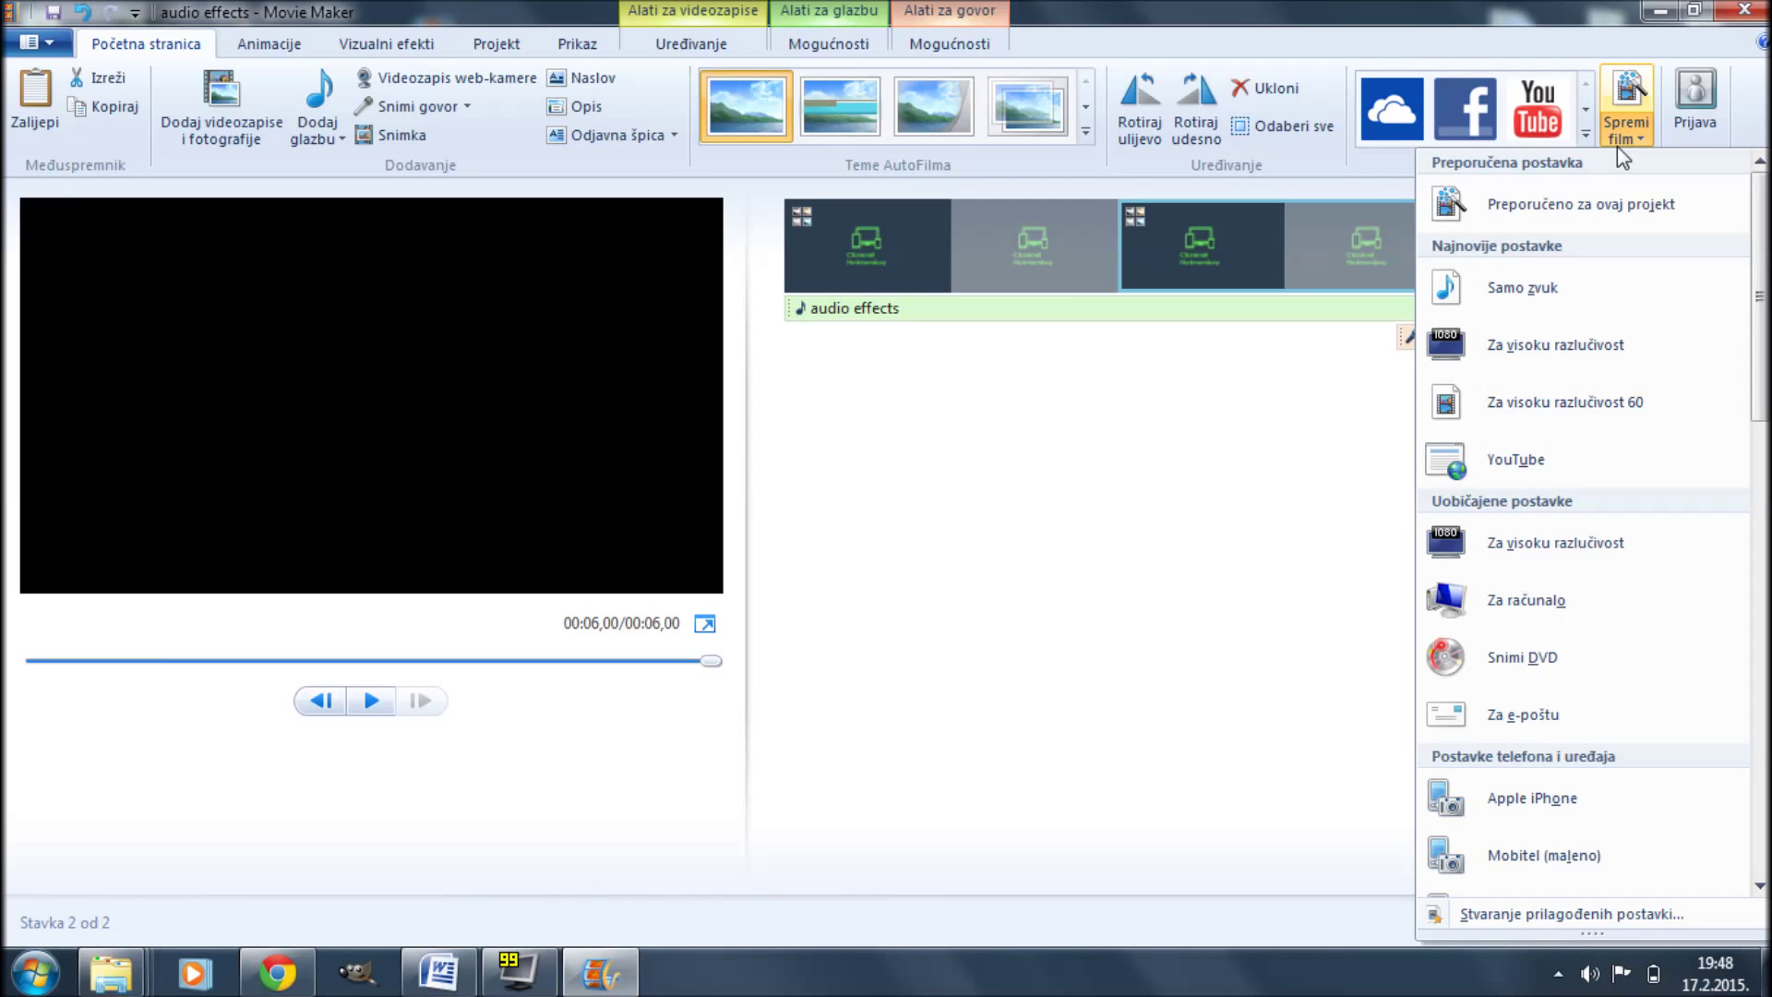